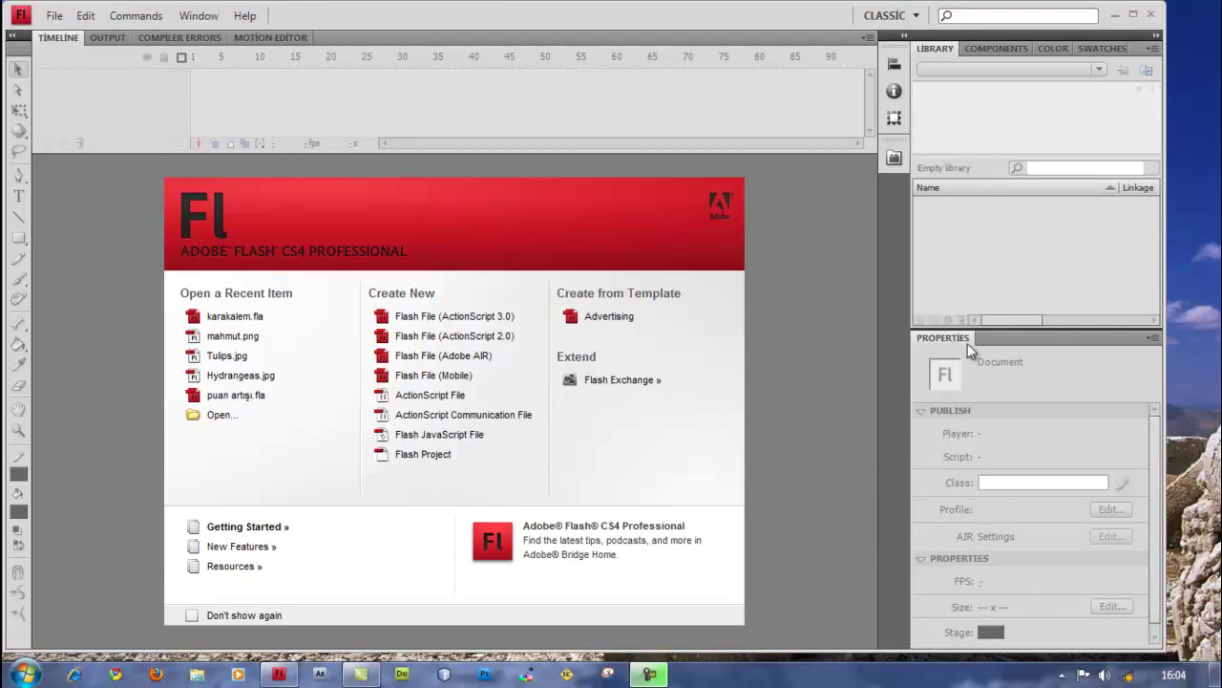
Step: Create a new Flash File (ActionScript 2.0) document
click(500, 336)
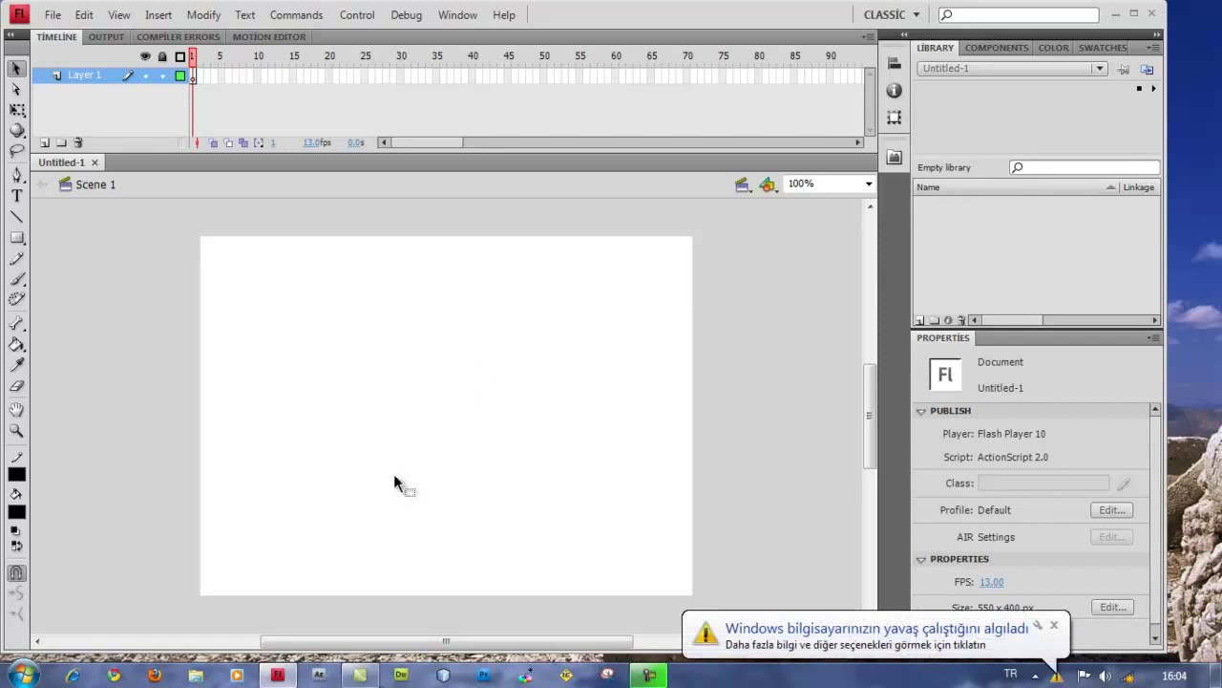
Step: View the sarı kalemlik picture from the desktop and play the karakalem animation beside it for comparison
click(278, 674)
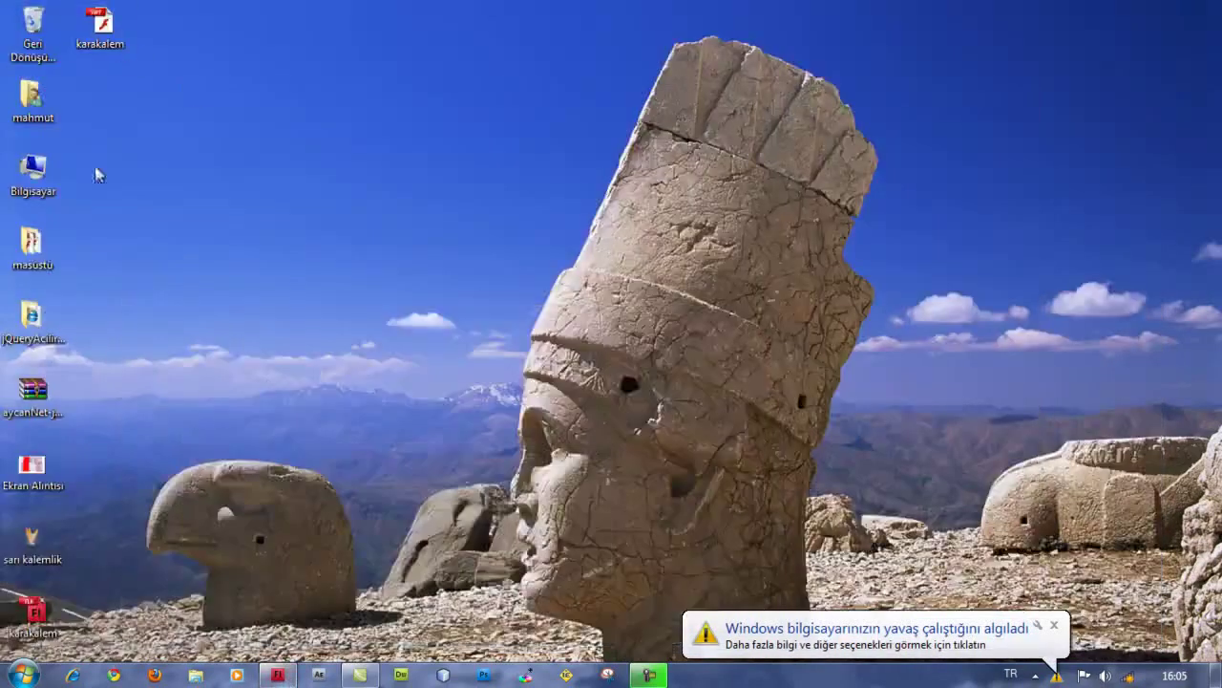
double_click(40, 529)
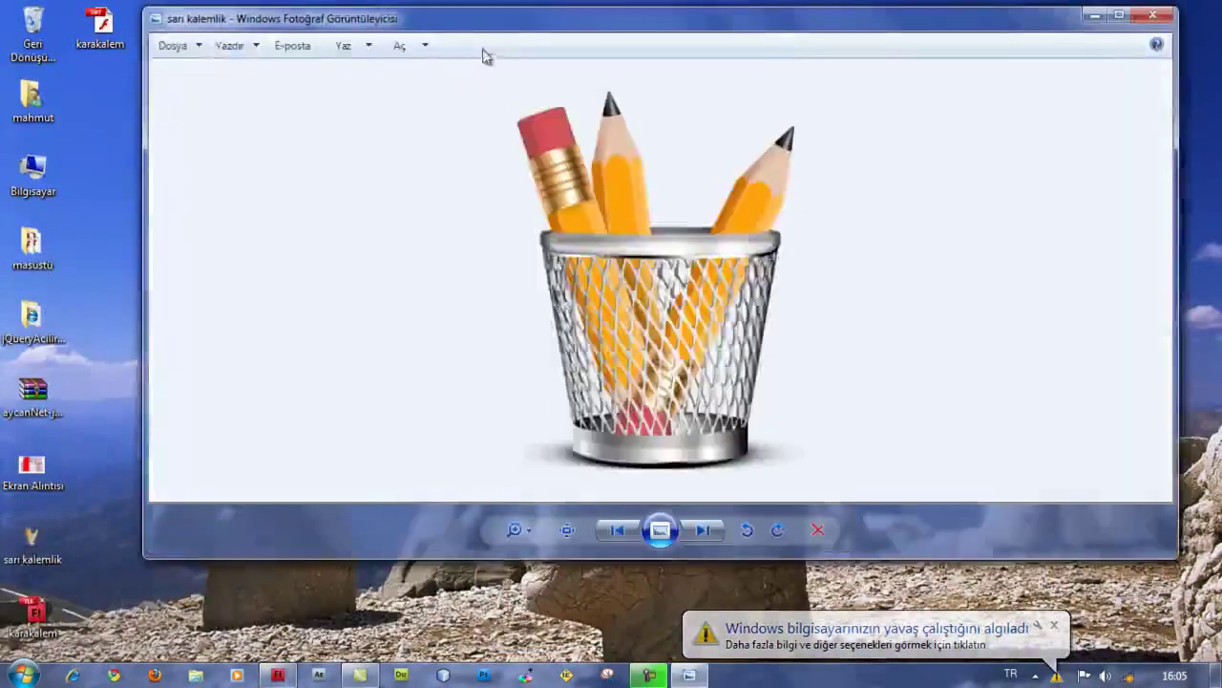
drag(522, 44, 704, 81)
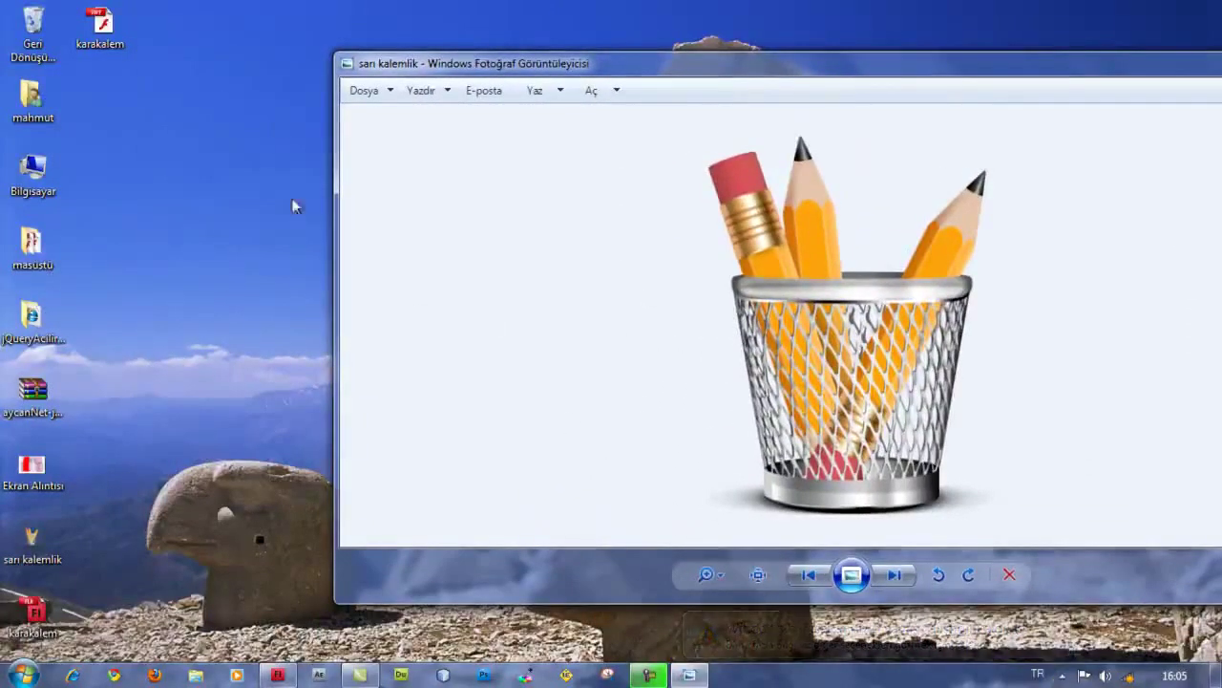
double_click(101, 37)
drag(401, 134, 482, 137)
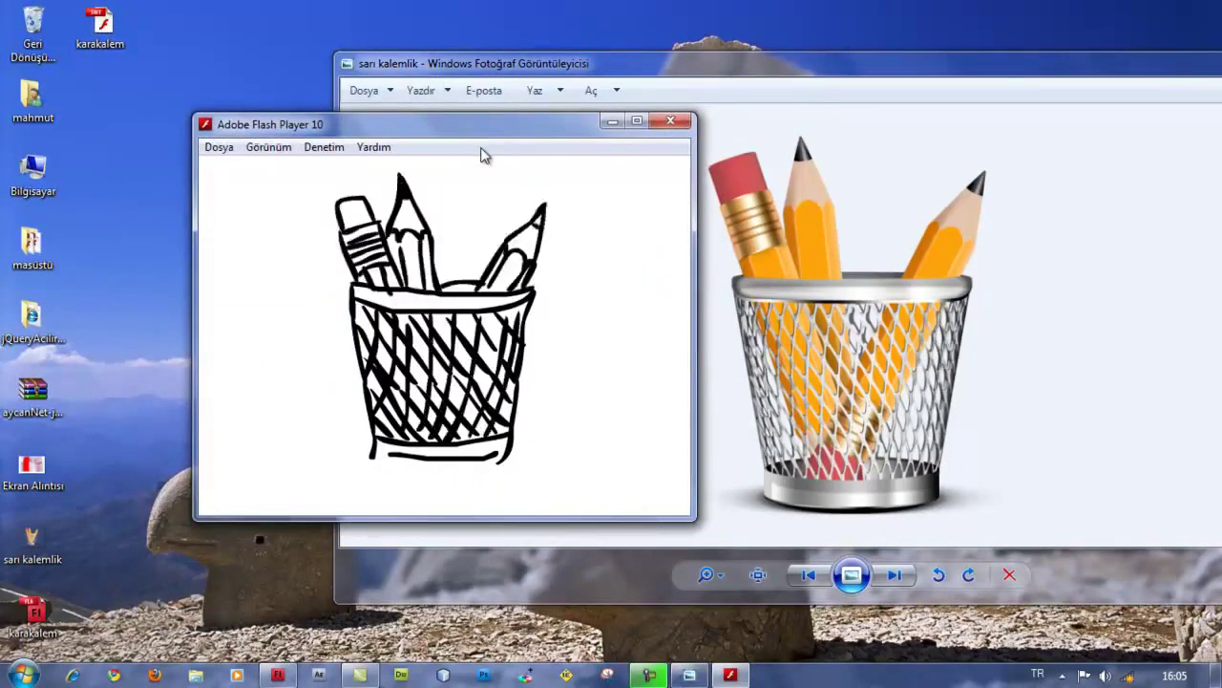
mouse_move(492, 130)
mouse_down()
mouse_move(467, 144)
mouse_move(465, 181)
mouse_up()
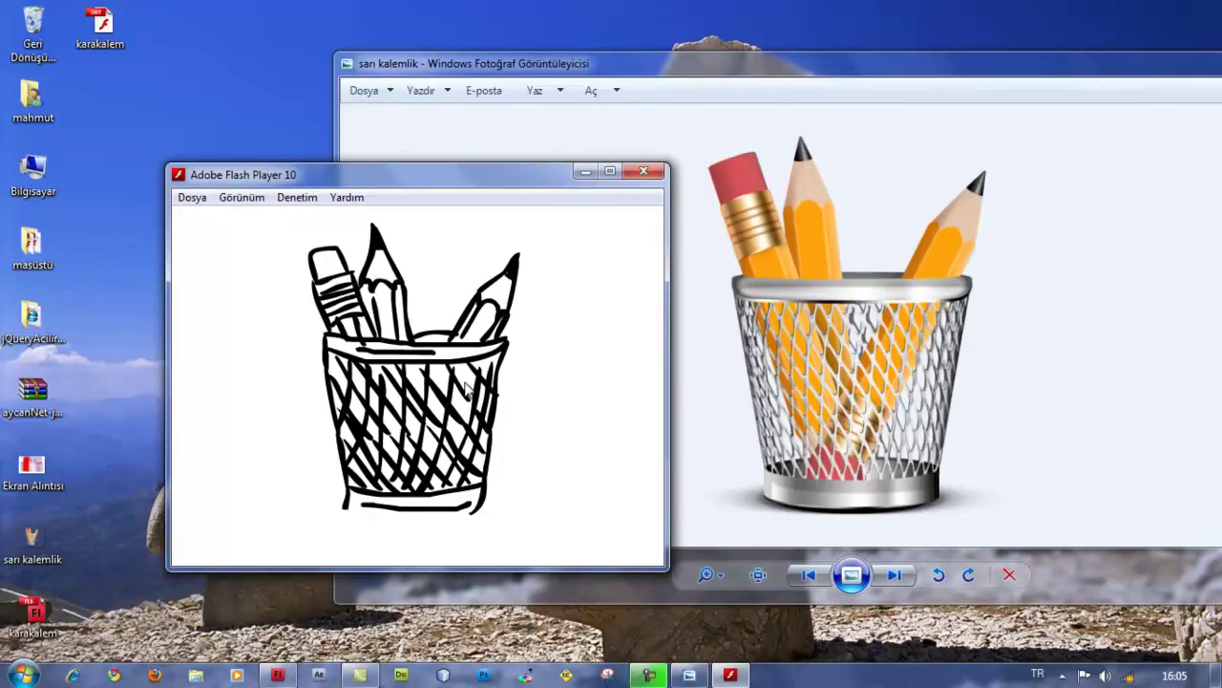
Step: Close the animation player and the picture viewer, and switch back to the untitled document in Flash
click(644, 171)
drag(850, 77, 694, 69)
click(1184, 63)
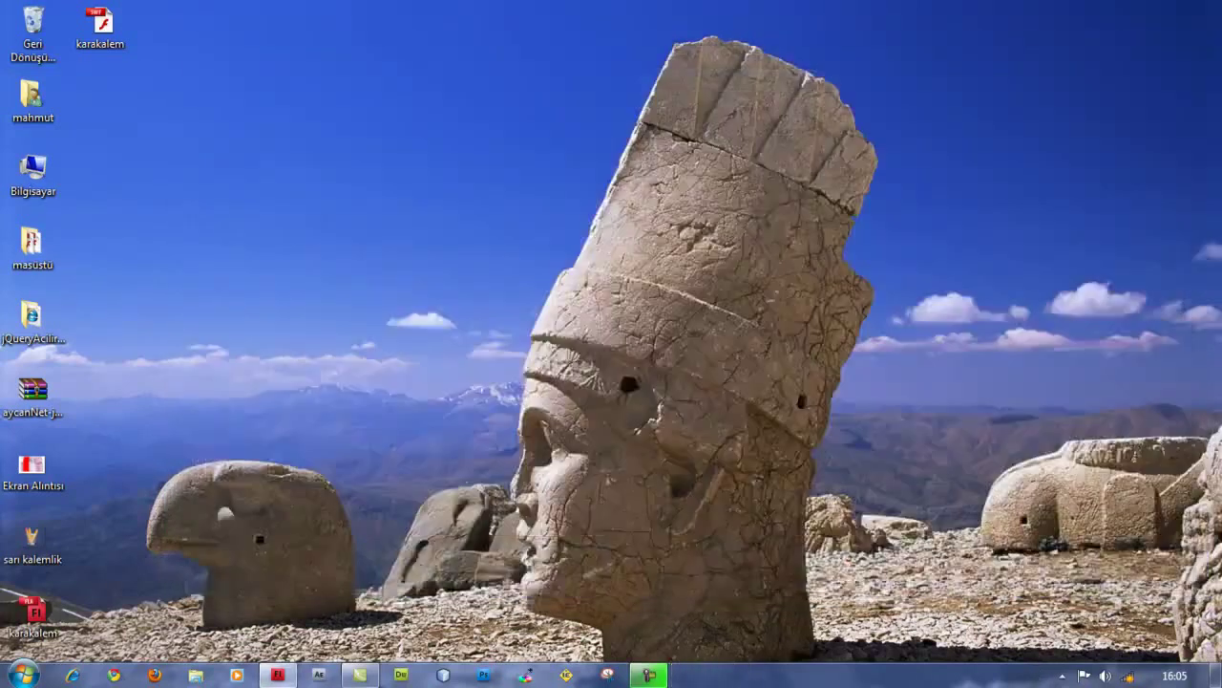
click(277, 675)
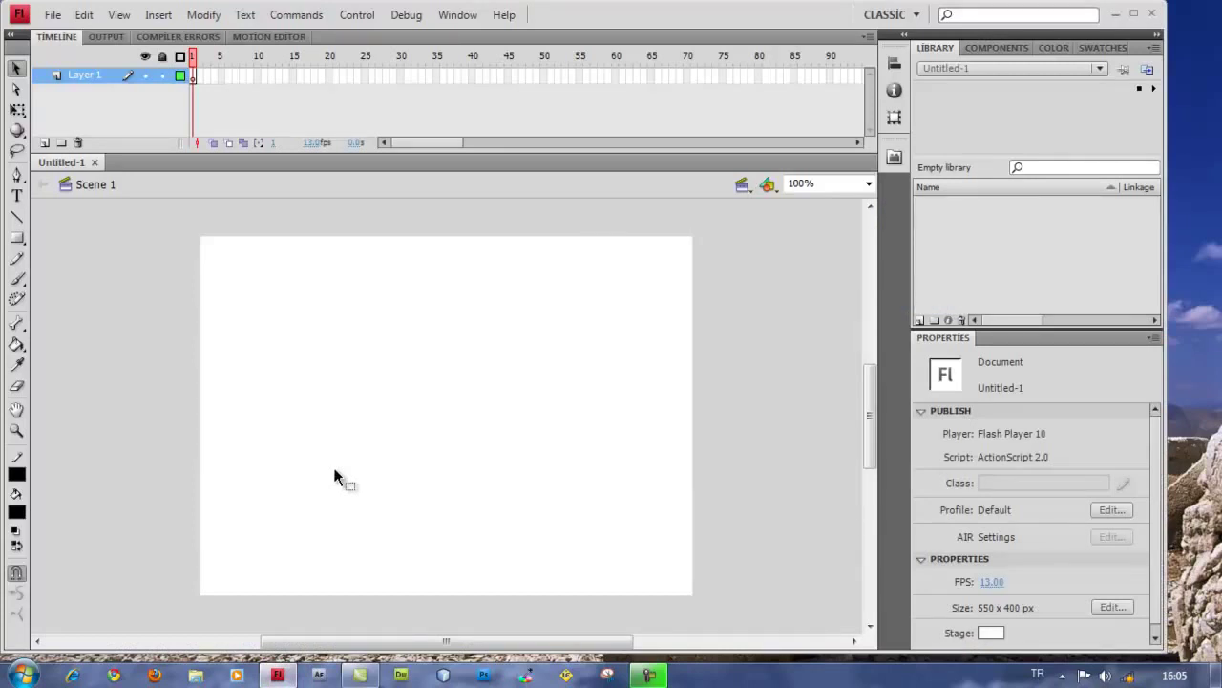
Step: Import the sarı kalemlik PNG file from the desktop (Masaüstü) to the stage
click(53, 15)
mouse_move(264, 306)
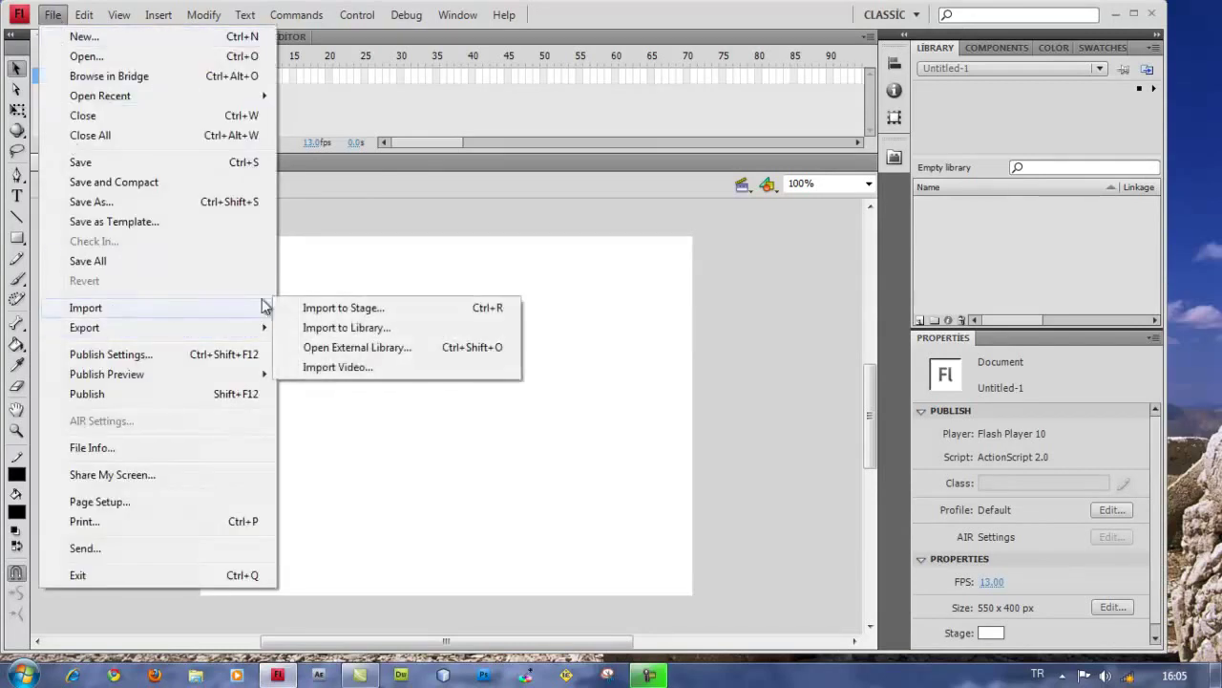
click(325, 315)
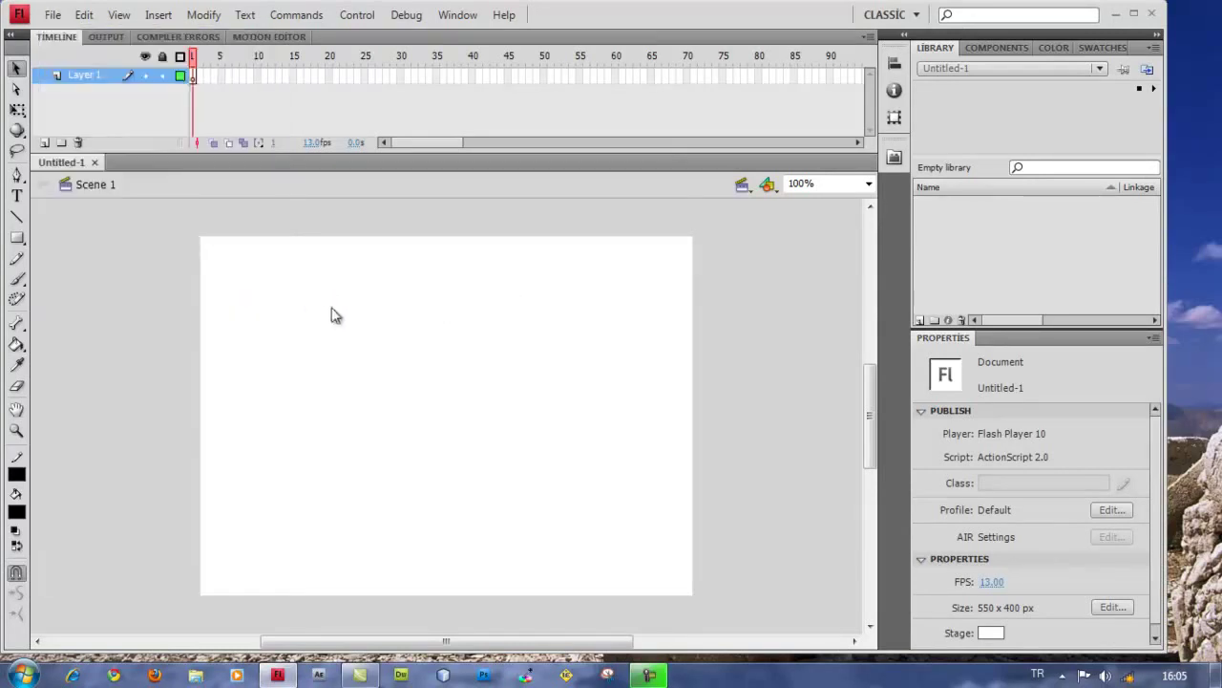
drag(672, 293, 669, 406)
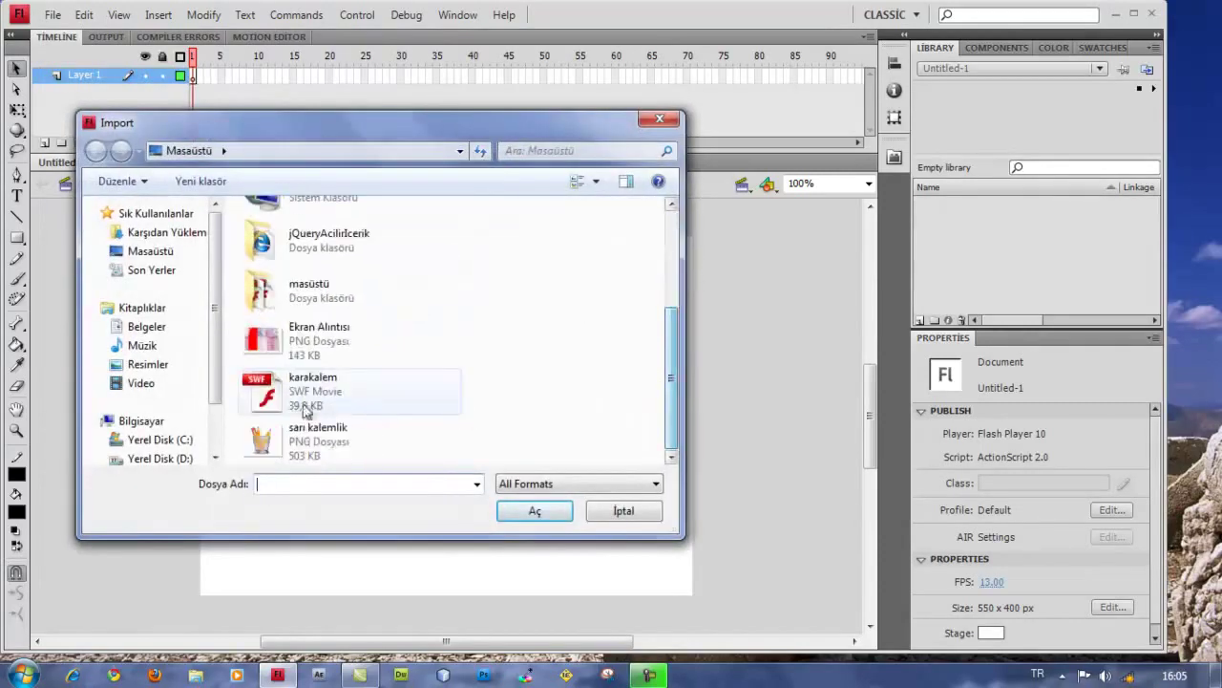
click(318, 437)
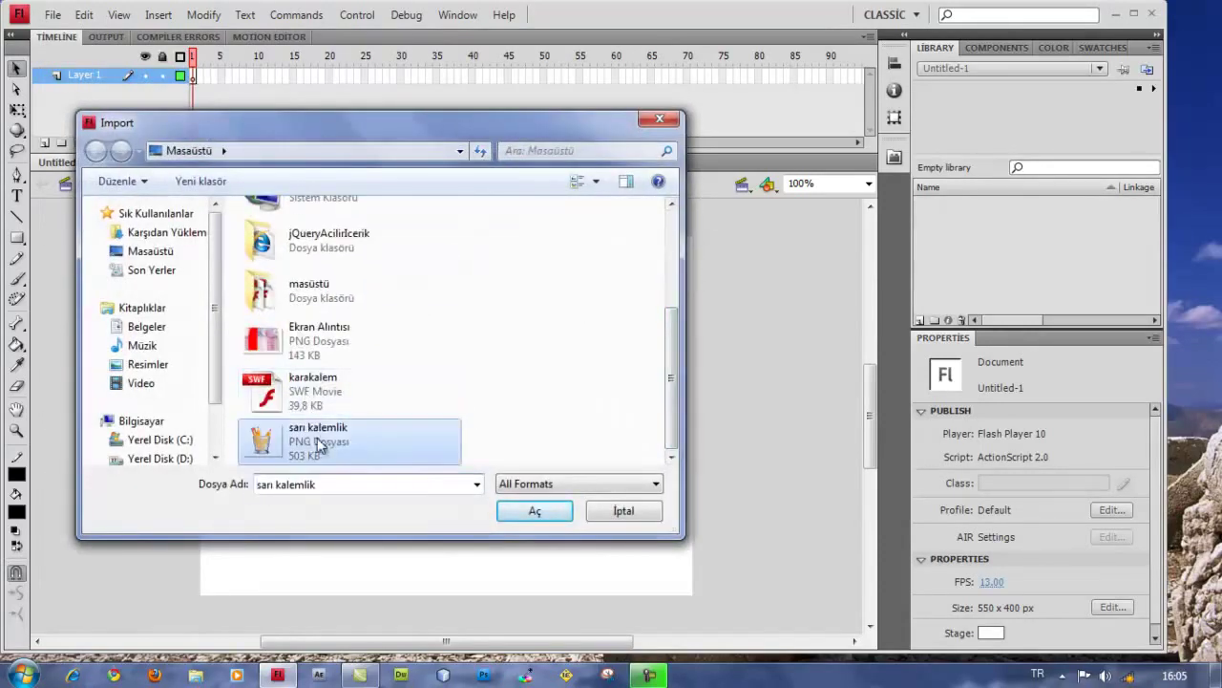
click(551, 514)
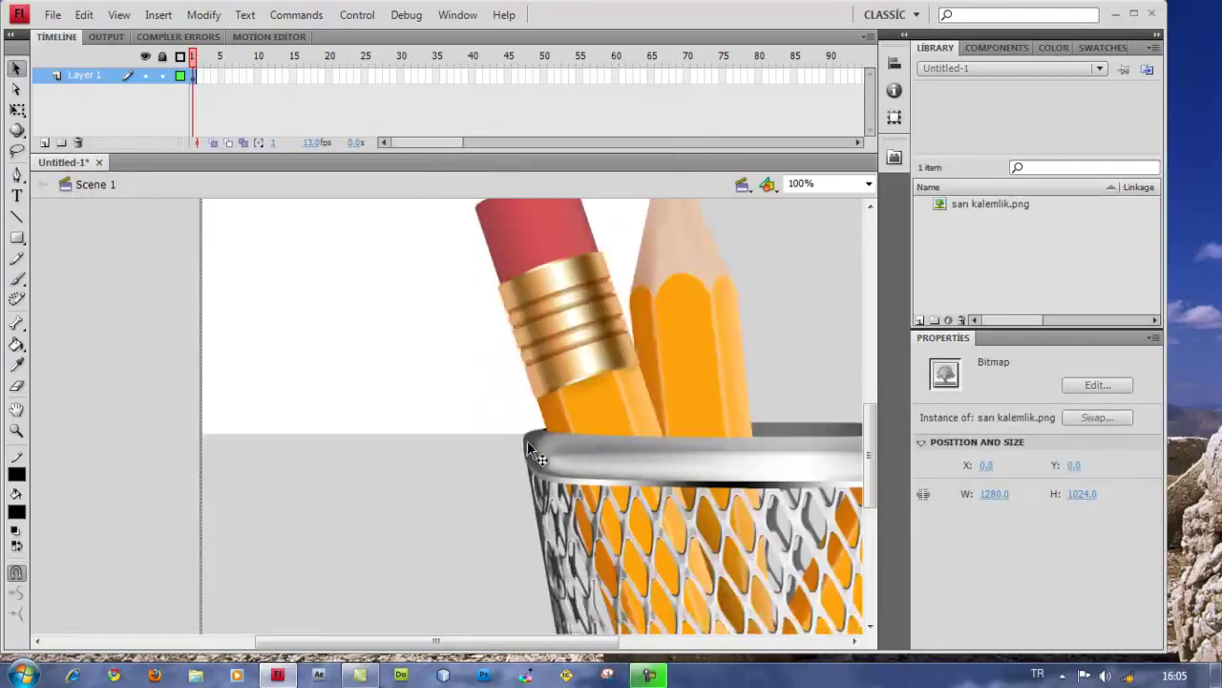
Step: Scale the pencil holder bitmap down to about 578 × 462 px with Free Transform and place it over the stage
mouse_move(527, 440)
mouse_down()
mouse_move(568, 448)
mouse_move(396, 405)
mouse_move(482, 442)
mouse_move(403, 427)
mouse_up()
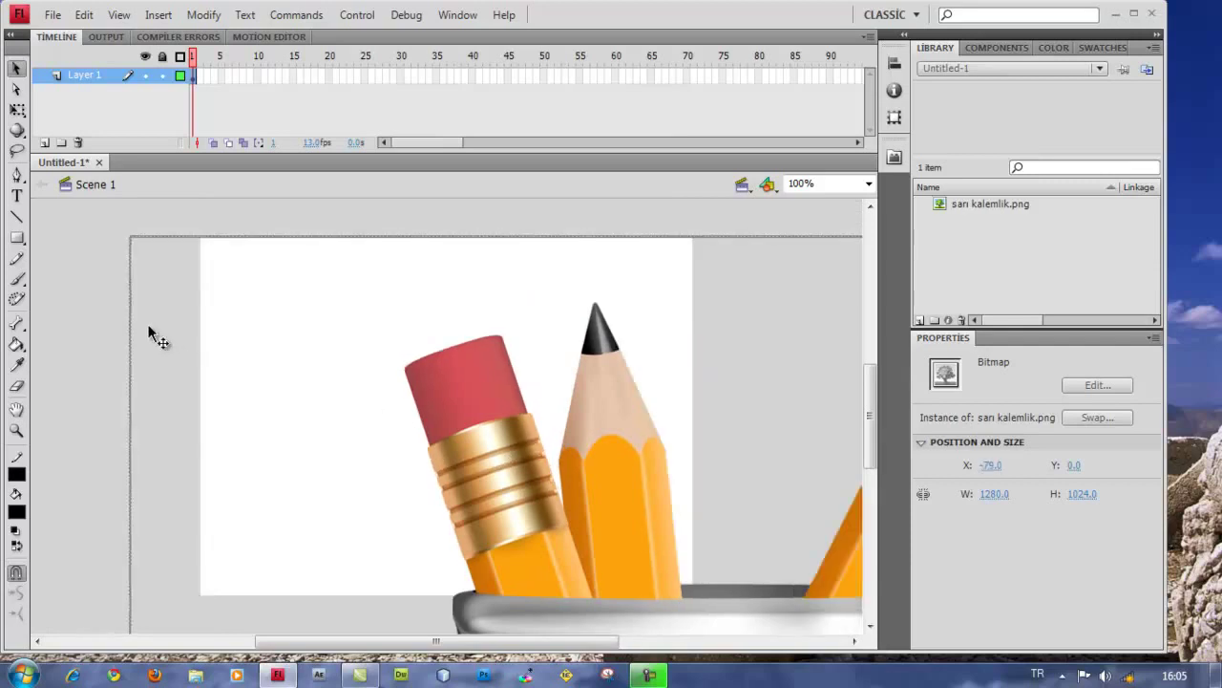
key(q)
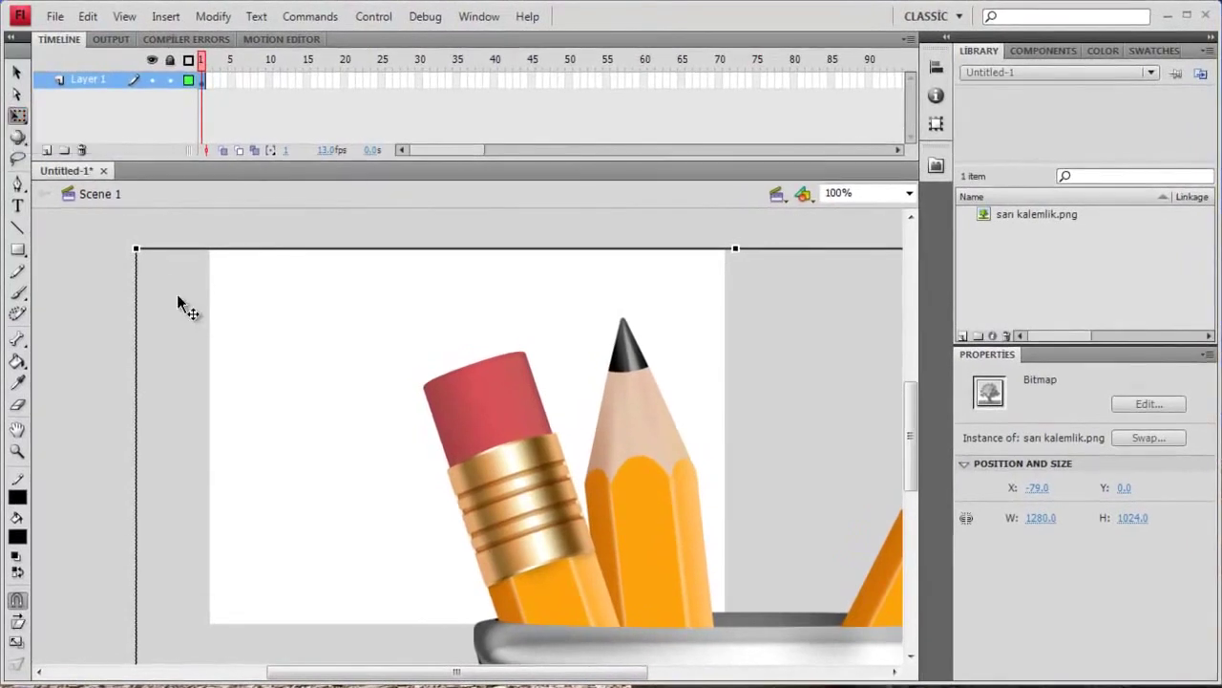
drag(136, 251, 465, 512)
drag(563, 557, 329, 274)
mouse_move(479, 398)
mouse_down()
mouse_move(458, 388)
mouse_move(480, 409)
mouse_up()
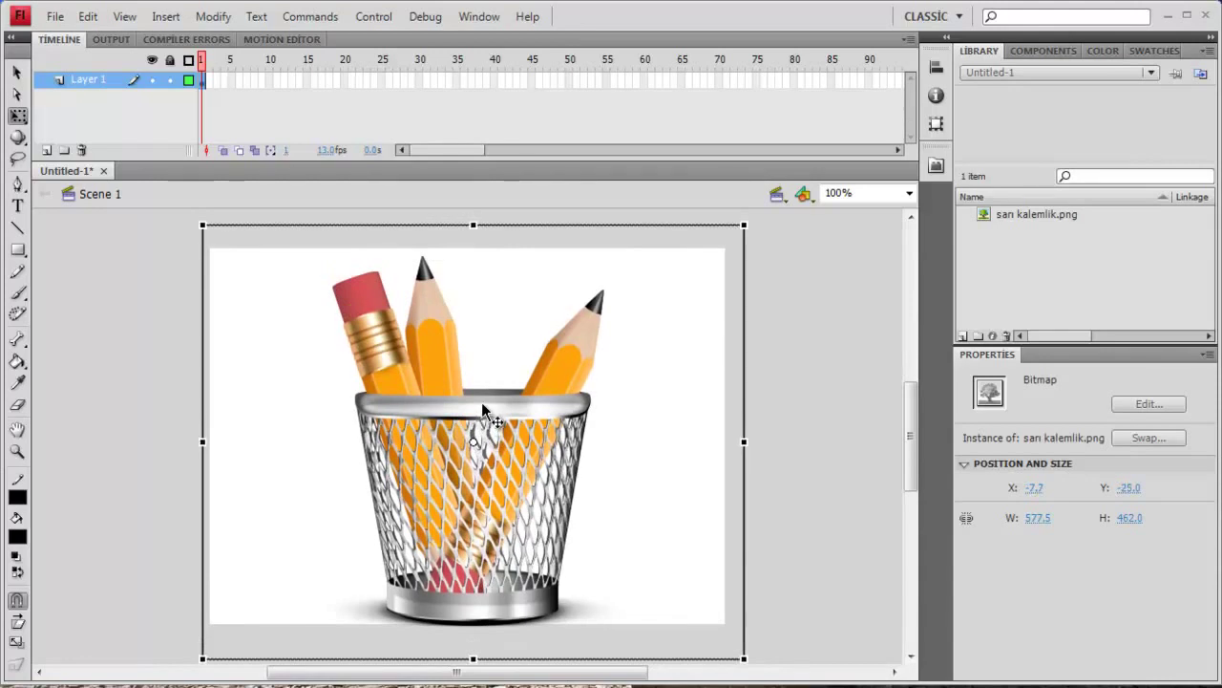
Step: Nudge the pencil holder bitmap up to Y -30 and deselect it
key(Up)
key(Up)
key(Up)
key(Up)
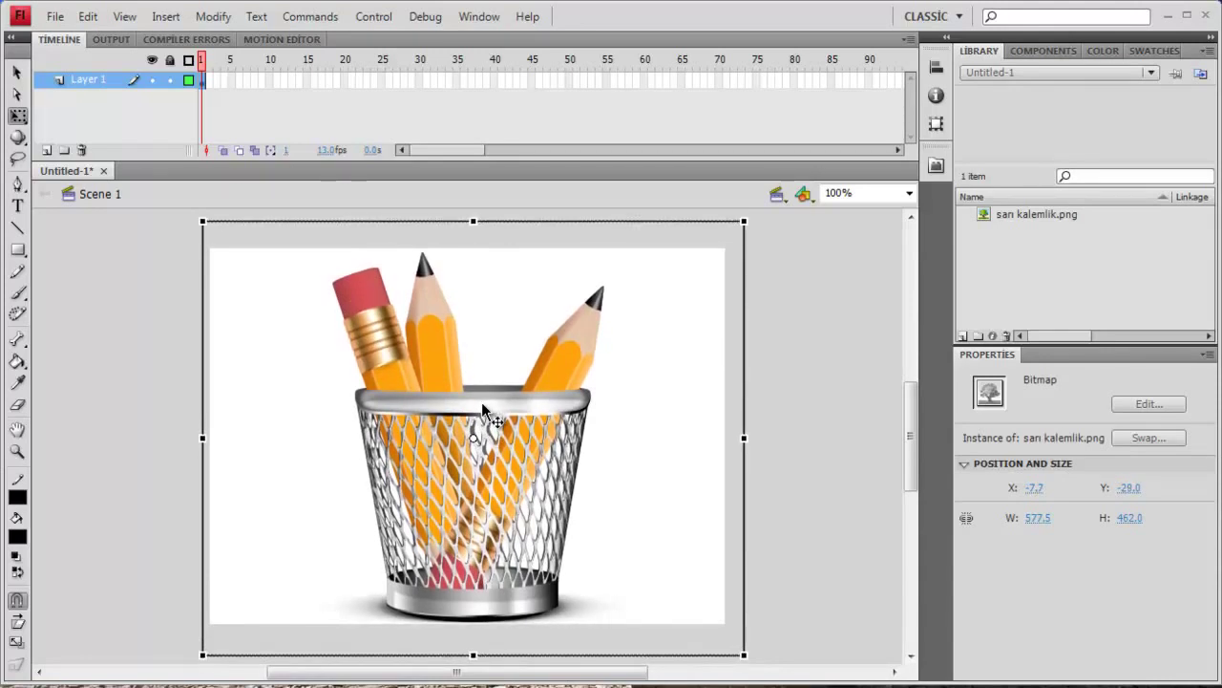
key(Up)
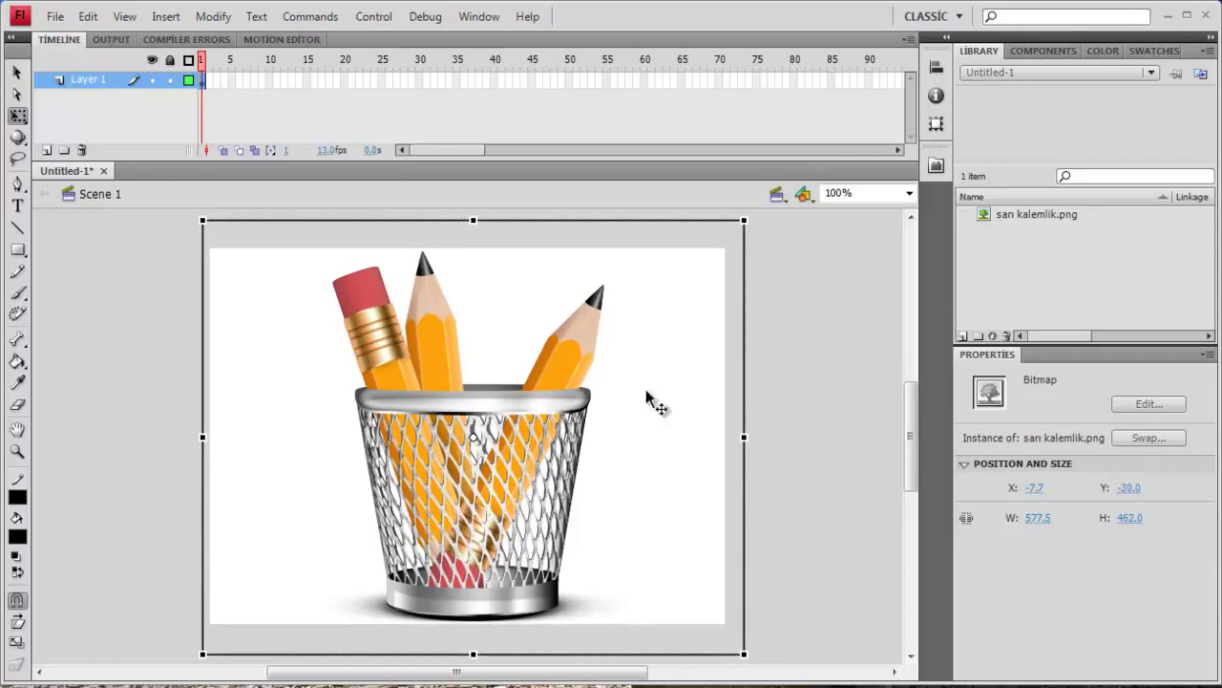
click(773, 376)
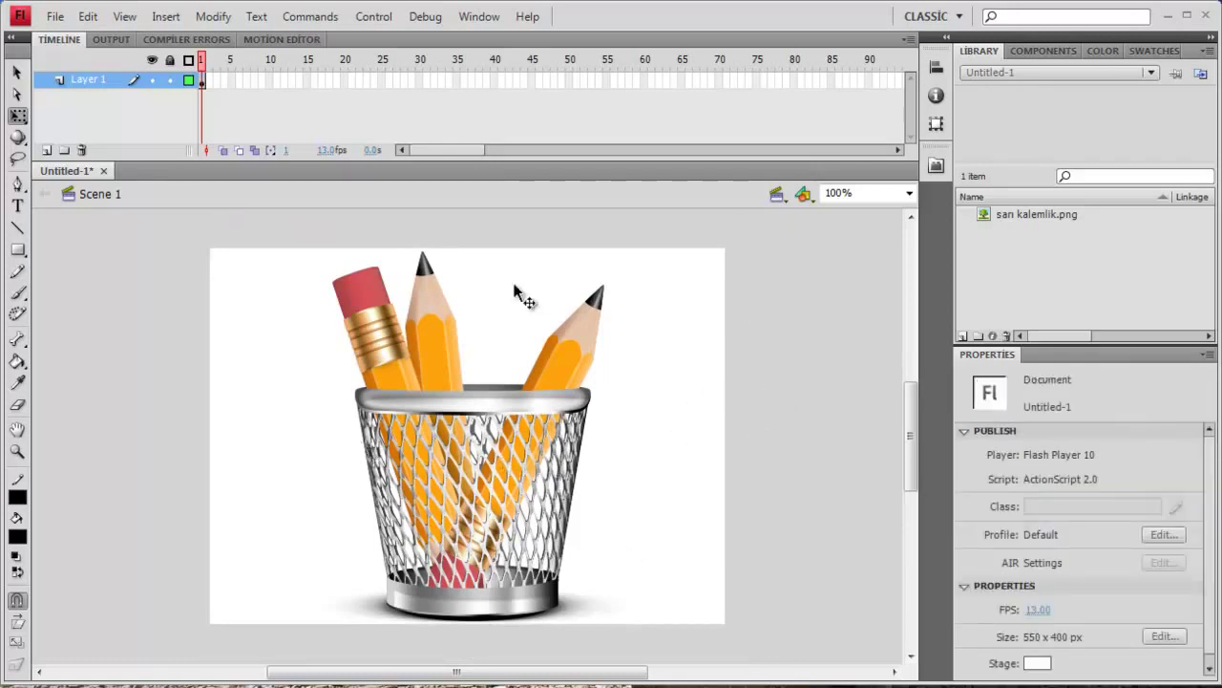
Step: Rename the image layer as kalemlik and lock it
click(95, 82)
double_click(95, 82)
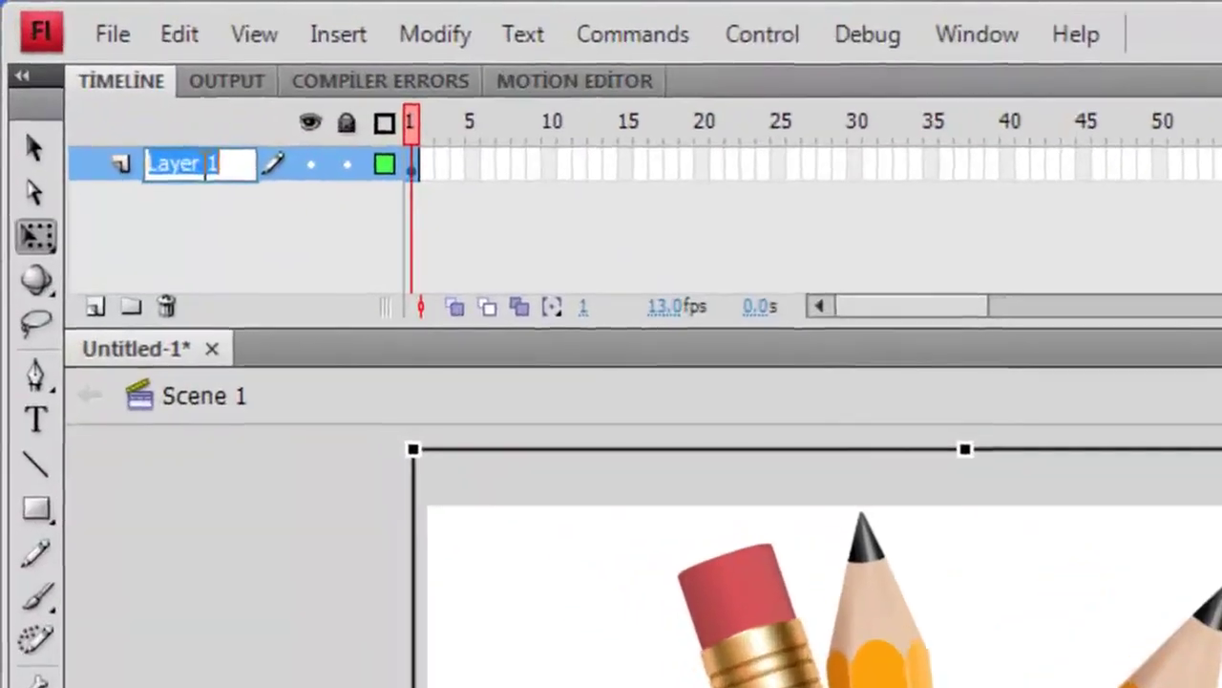
text(kal)
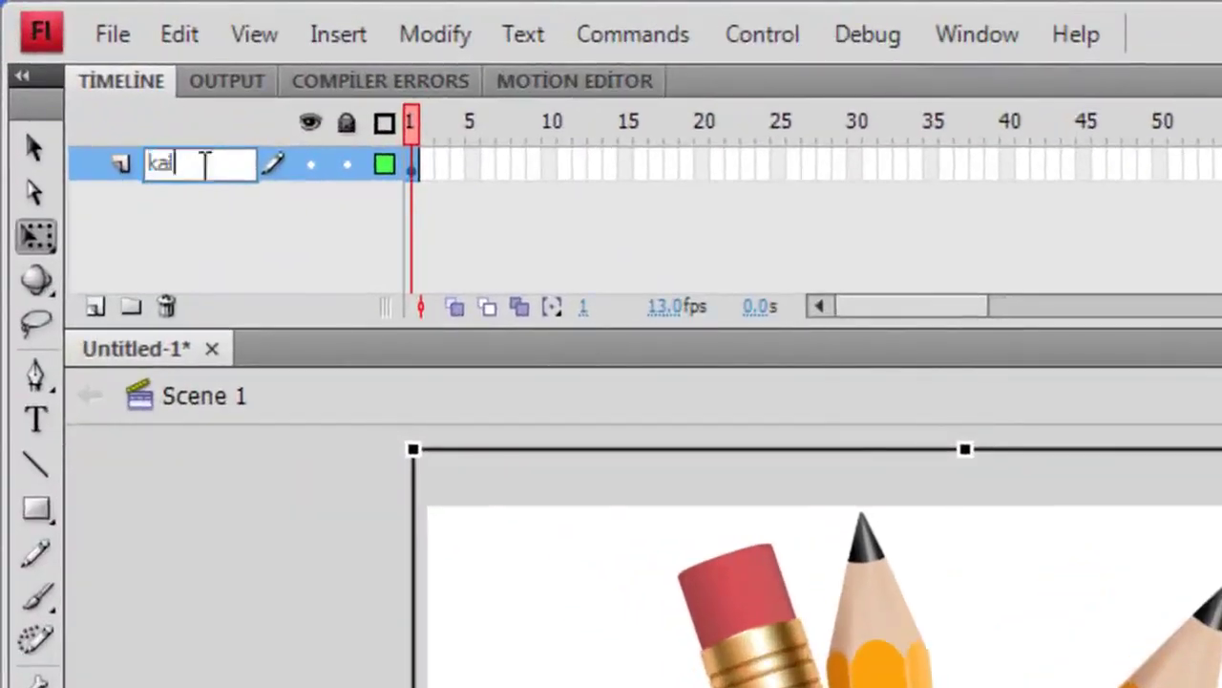
text(emlik)
key(Return)
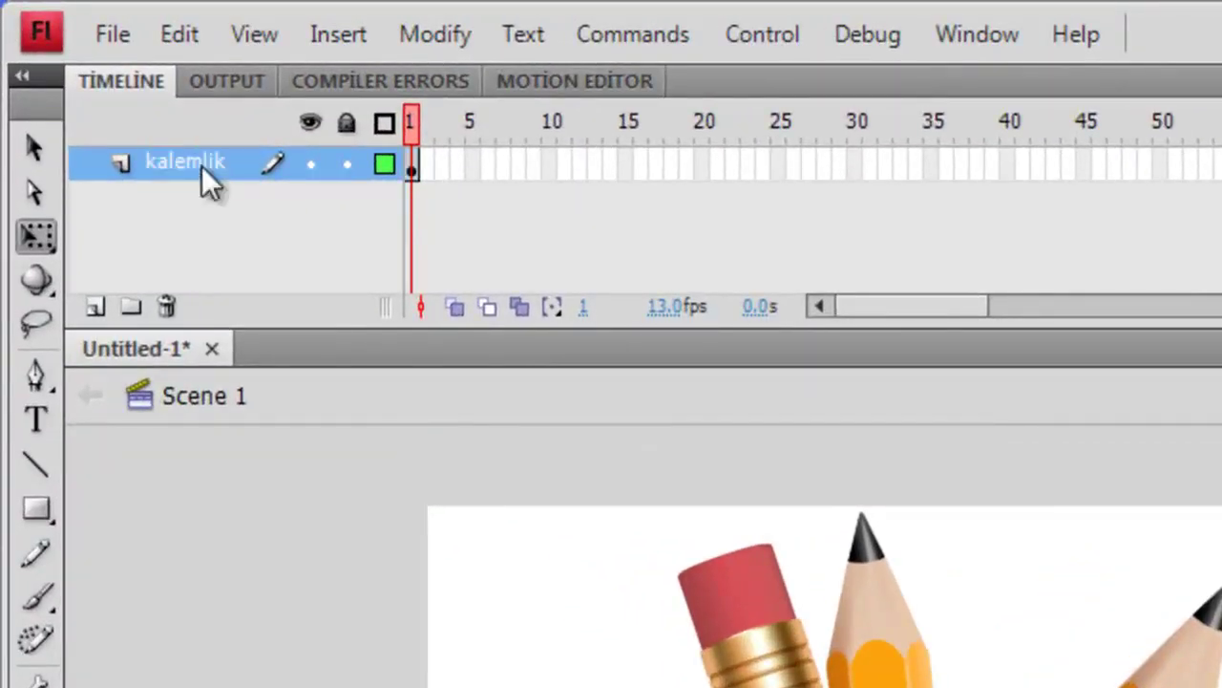
click(346, 165)
Step: Add a new layer above kalemlik and name it karakalem
click(102, 315)
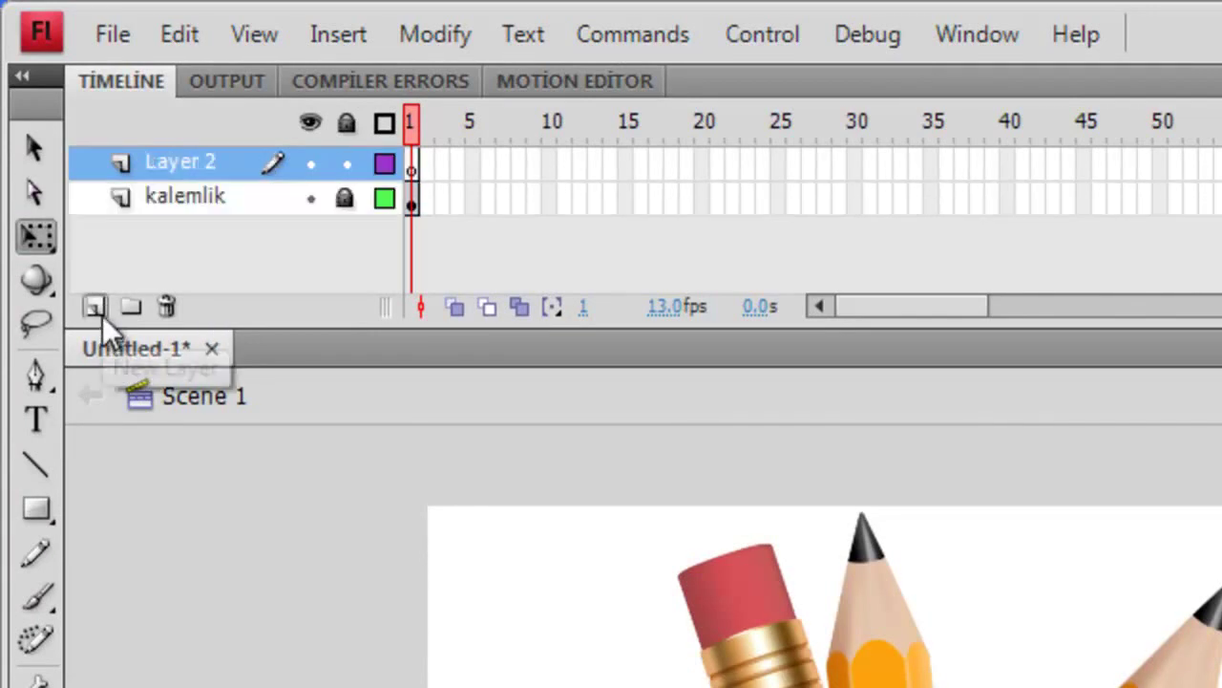
double_click(178, 164)
text(karakal)
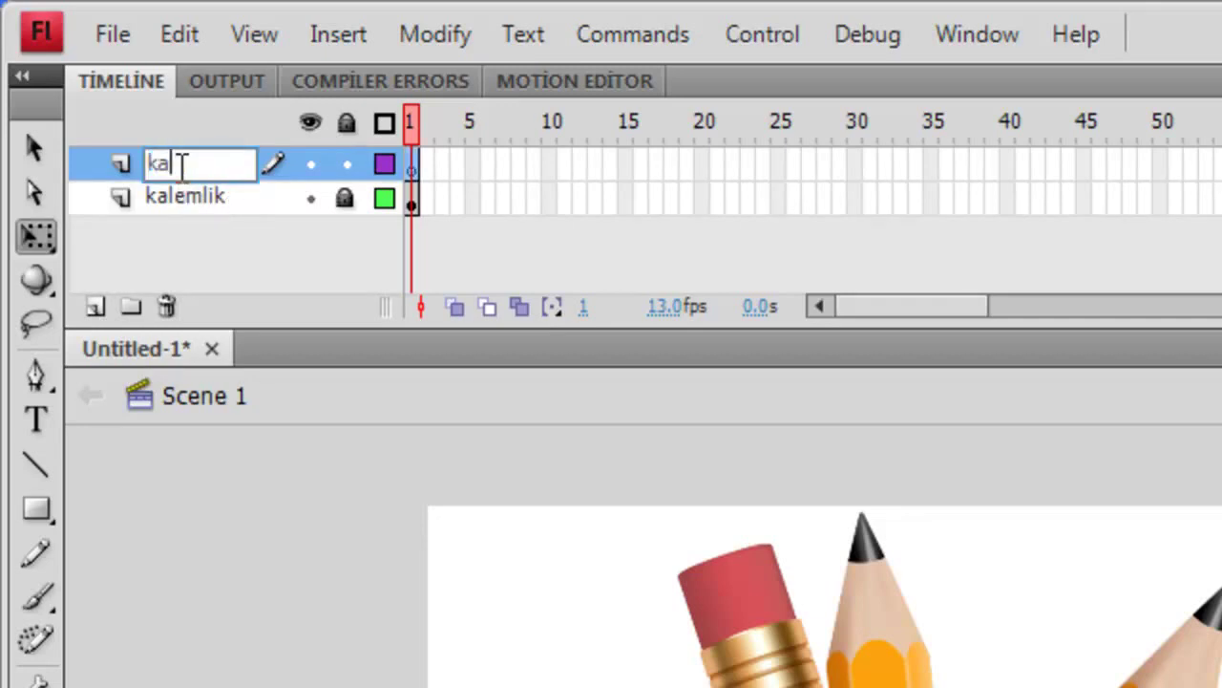
text(em)
key(Return)
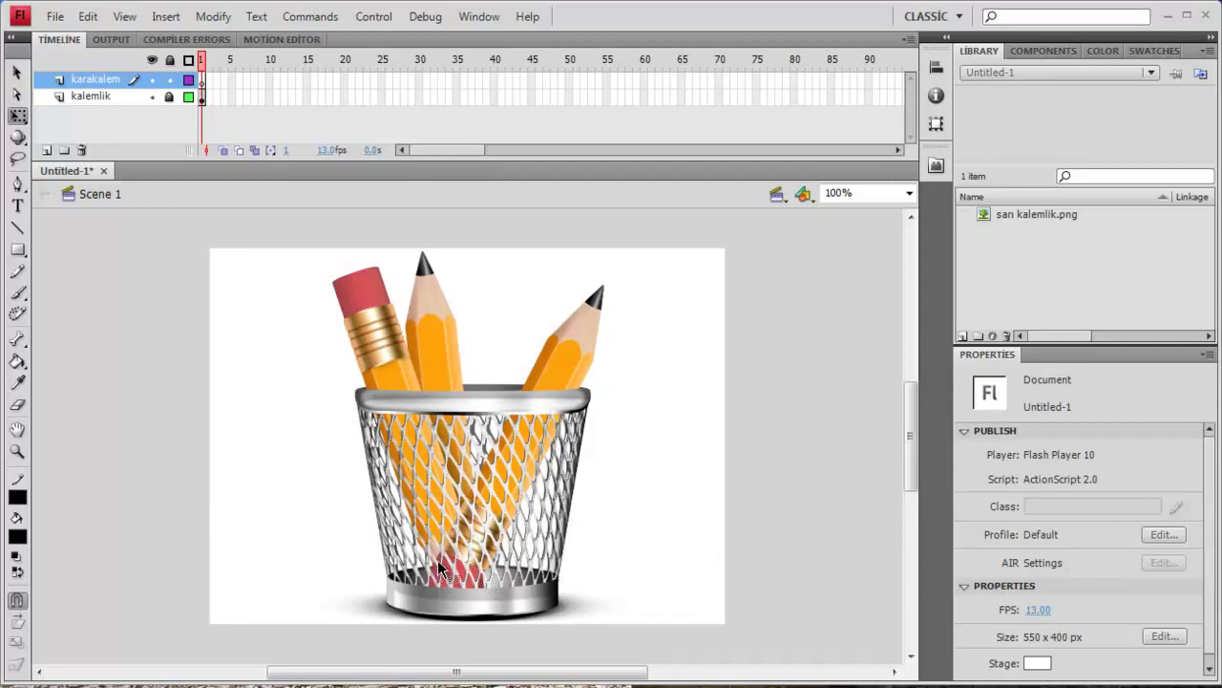
Step: Trace the basket's left side on the karakalem layer with the smallest black brush, adding keyframes between strokes up to frame 5
click(17, 293)
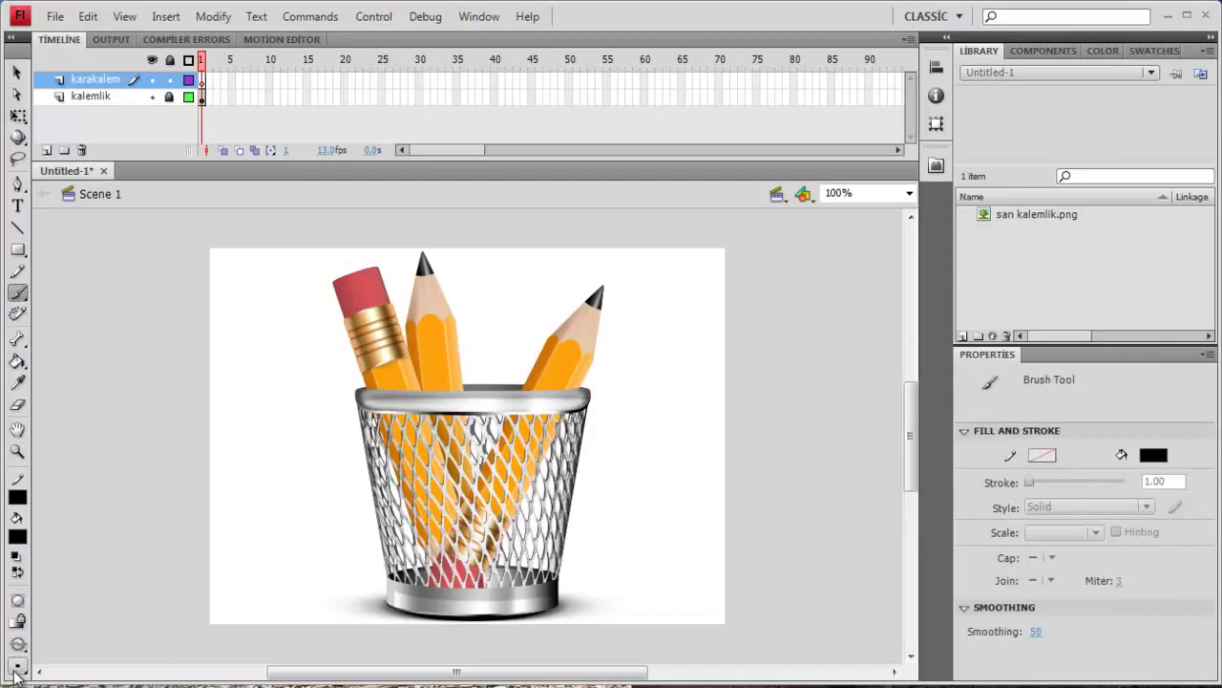
click(18, 668)
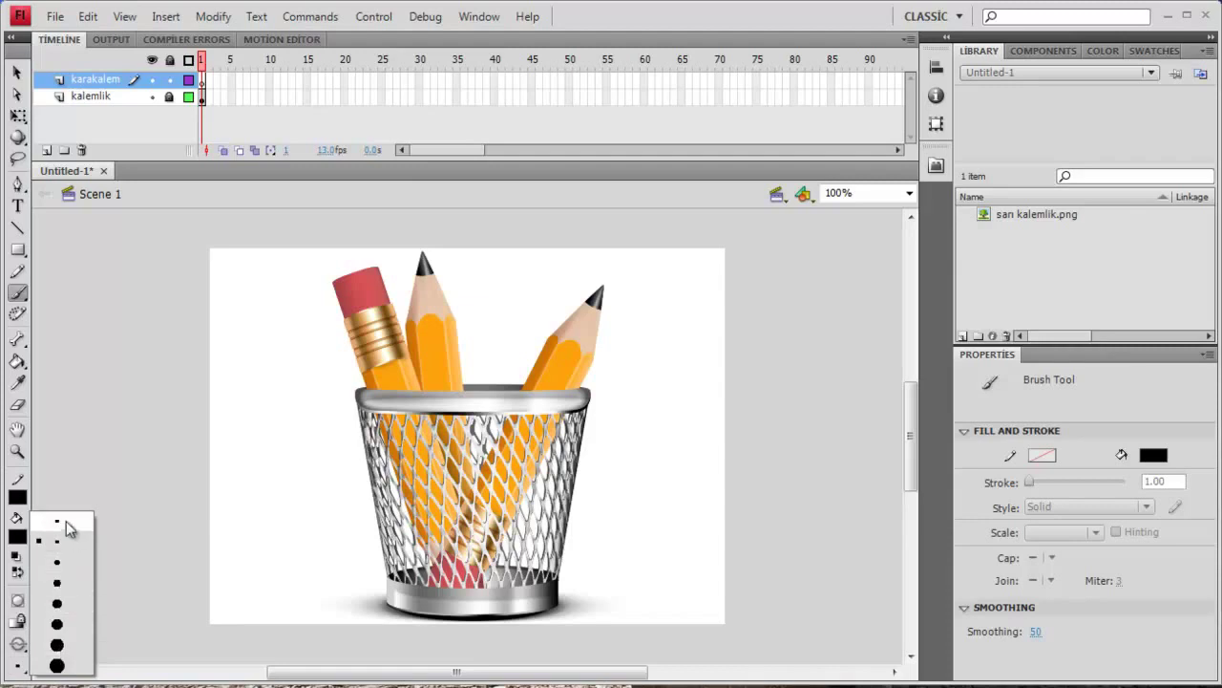
click(51, 523)
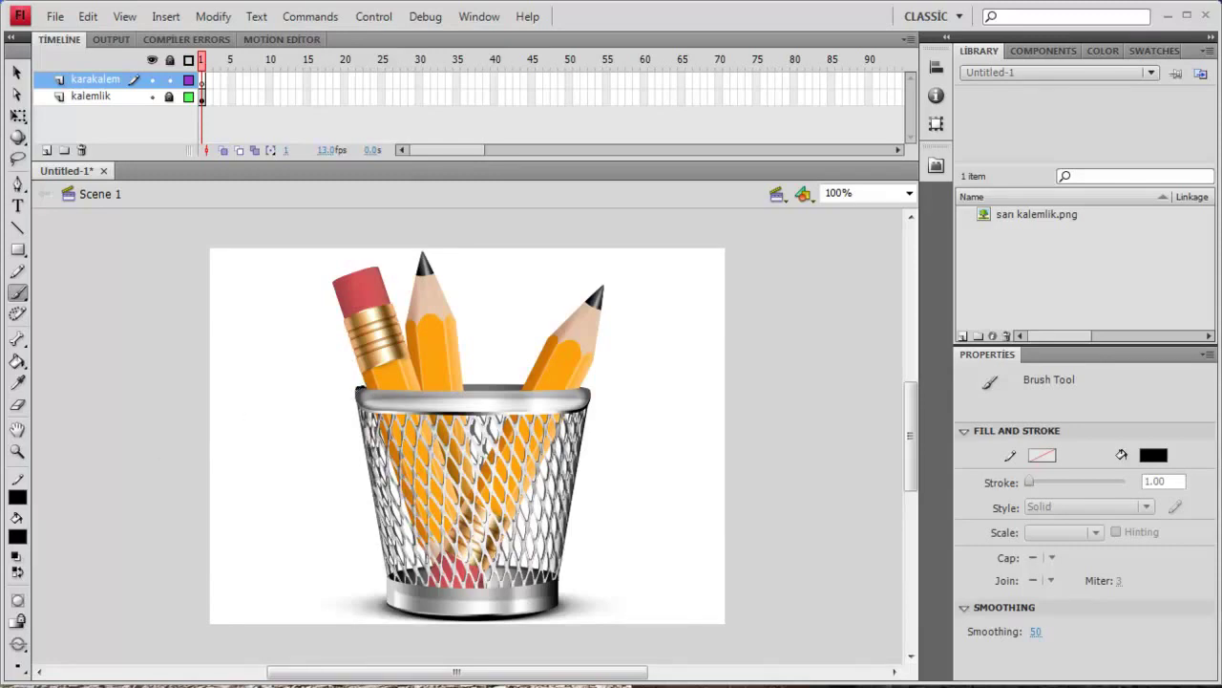
drag(361, 432, 361, 433)
key(F6)
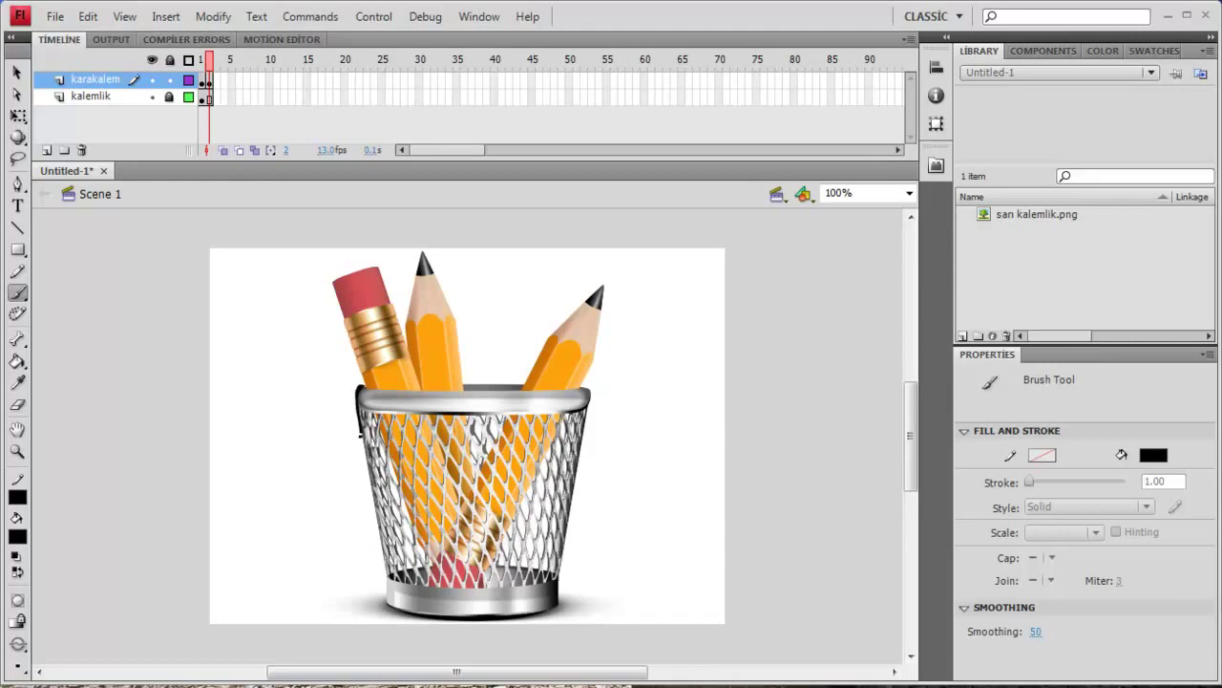
drag(360, 430, 373, 482)
key(F6)
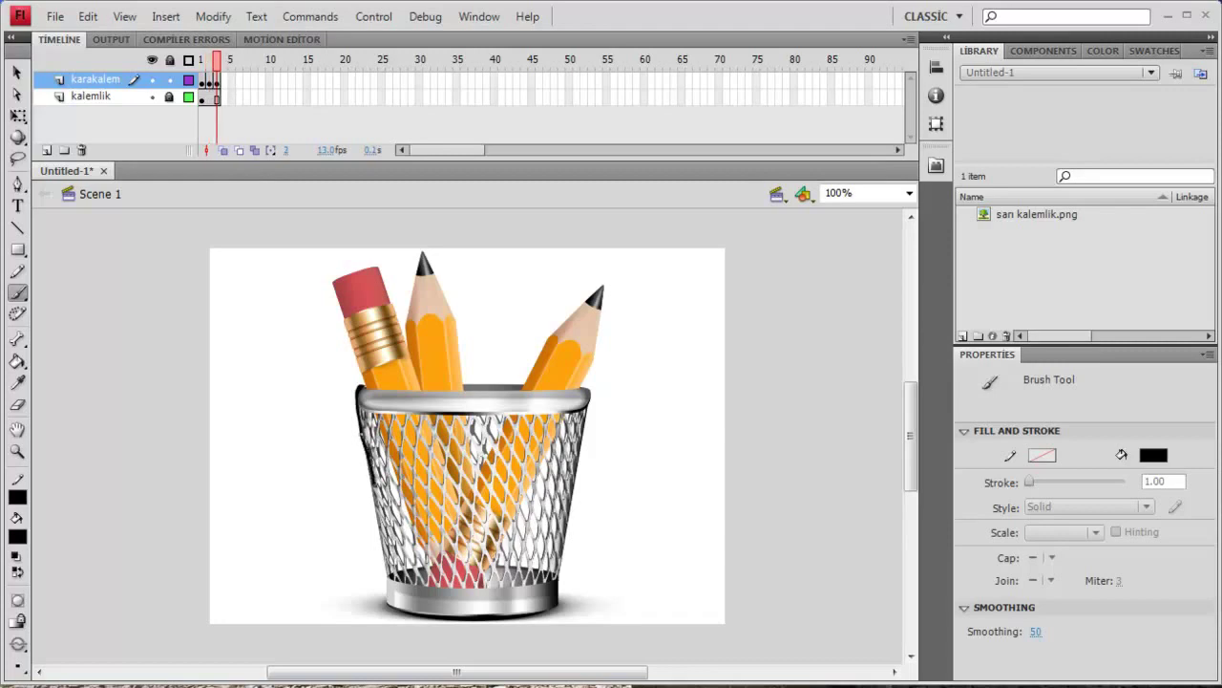
drag(372, 481, 388, 603)
key(F6)
key(F6)
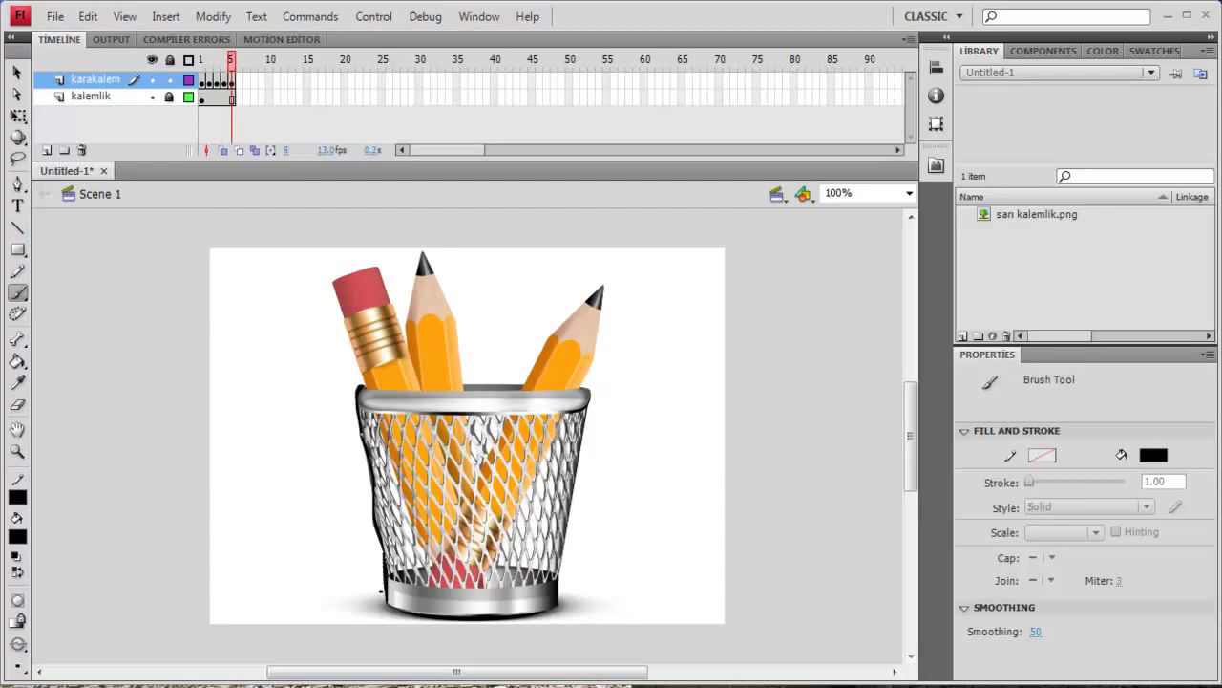
Step: Brush the basket's bottom edge, right side and rim outline in short strokes, adding keyframes between strokes up to frame 14
mouse_move(416, 618)
mouse_down()
mouse_move(528, 620)
mouse_move(555, 592)
mouse_move(554, 614)
mouse_move(595, 386)
mouse_move(356, 388)
mouse_move(401, 413)
mouse_move(508, 415)
mouse_up()
key(F6)
key(F6)
key(F6)
key(F6)
key(F6)
key(F6)
key(F6)
drag(506, 417, 566, 416)
key(F6)
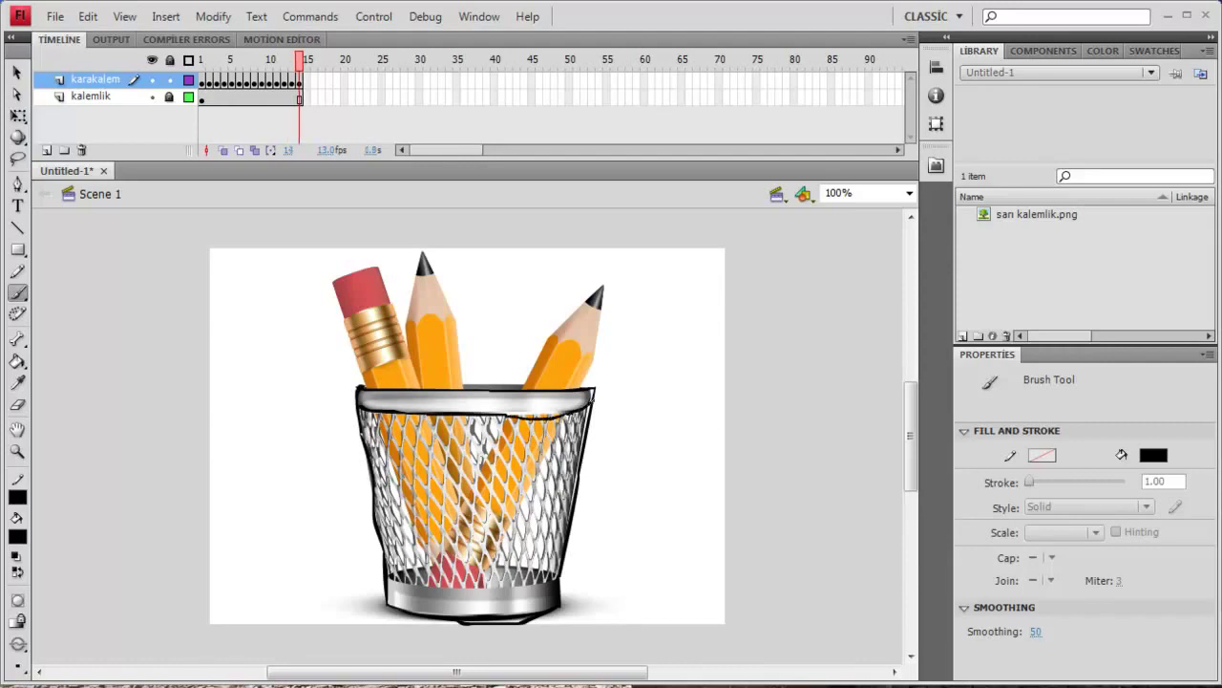
Step: Draw the rim's inner line and back edge with the brush, extending the keyframes to frame 18
key(F6)
drag(380, 398, 558, 400)
key(F6)
key(F6)
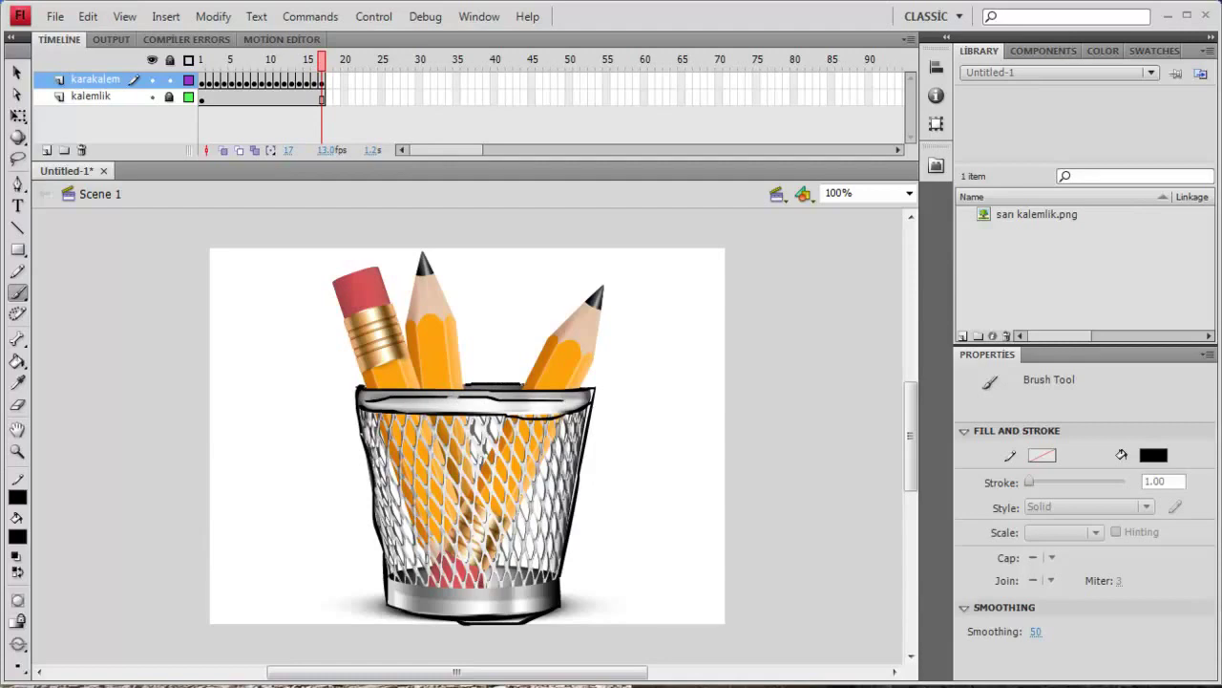
key(F6)
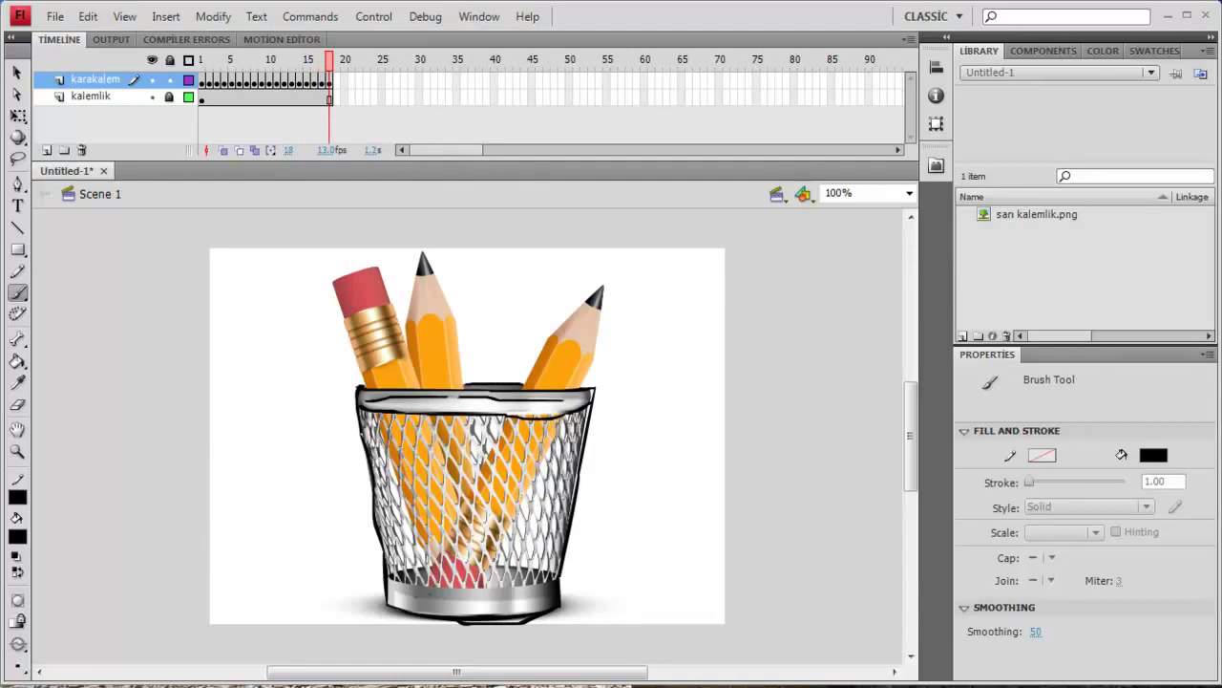
Step: Trace the lines of the basket's metal base band, extending the keyframes to frame 20
mouse_move(401, 589)
mouse_down()
mouse_move(527, 593)
mouse_move(415, 596)
mouse_up()
key(F6)
key(F6)
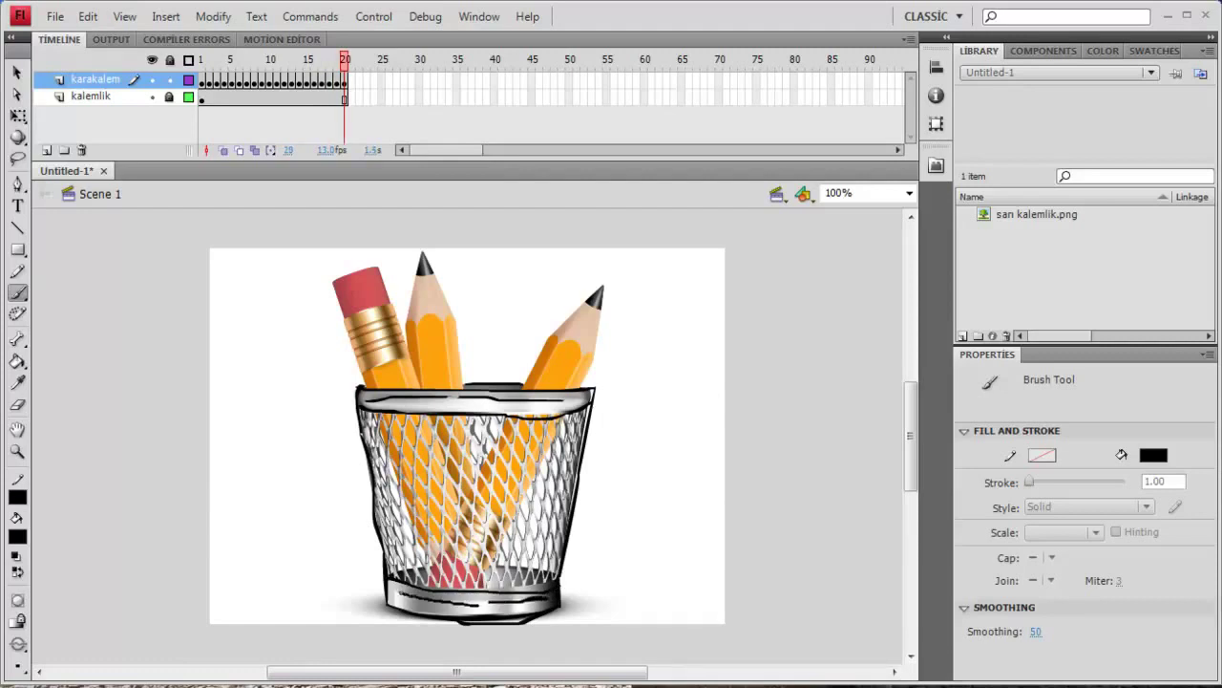
Step: Brush short diagonal mesh lines in the basket's lower-left corner on the karakalem layer, adding keyframes between strokes up to frame 27
key(F6)
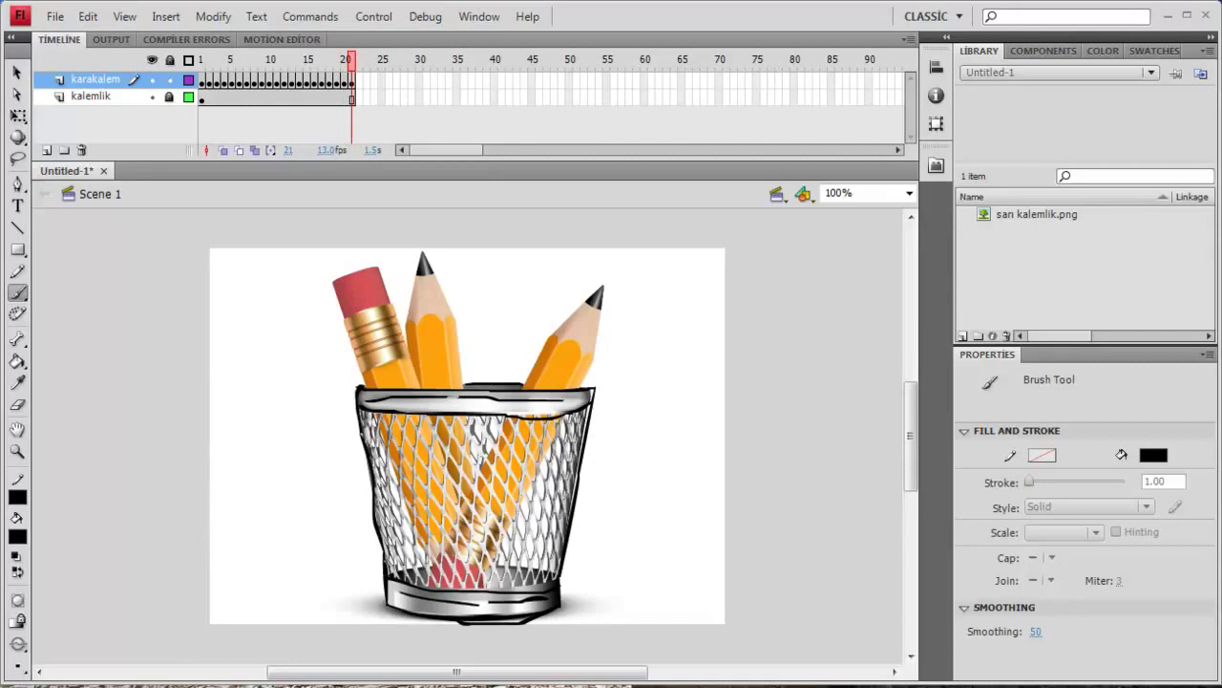
key(F6)
drag(379, 526, 410, 581)
key(F6)
drag(375, 508, 424, 581)
key(F6)
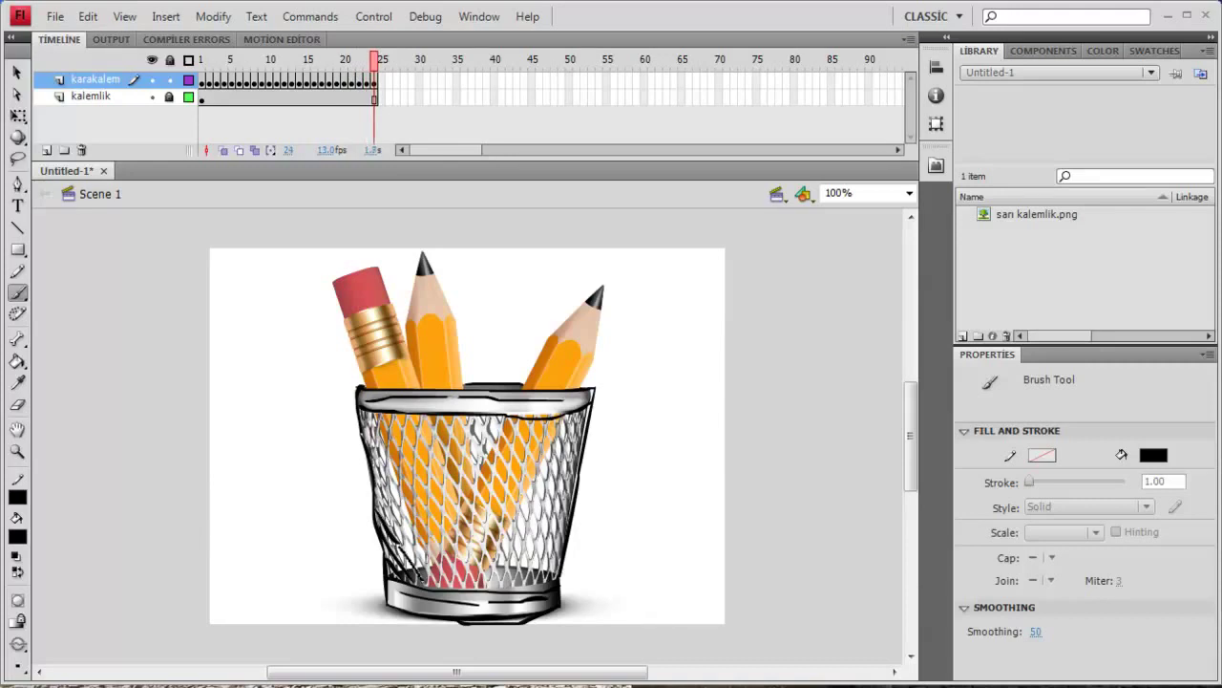
key(F6)
mouse_move(373, 493)
mouse_down()
mouse_move(394, 547)
mouse_move(440, 585)
mouse_up()
key(F6)
drag(401, 531, 441, 586)
key(F6)
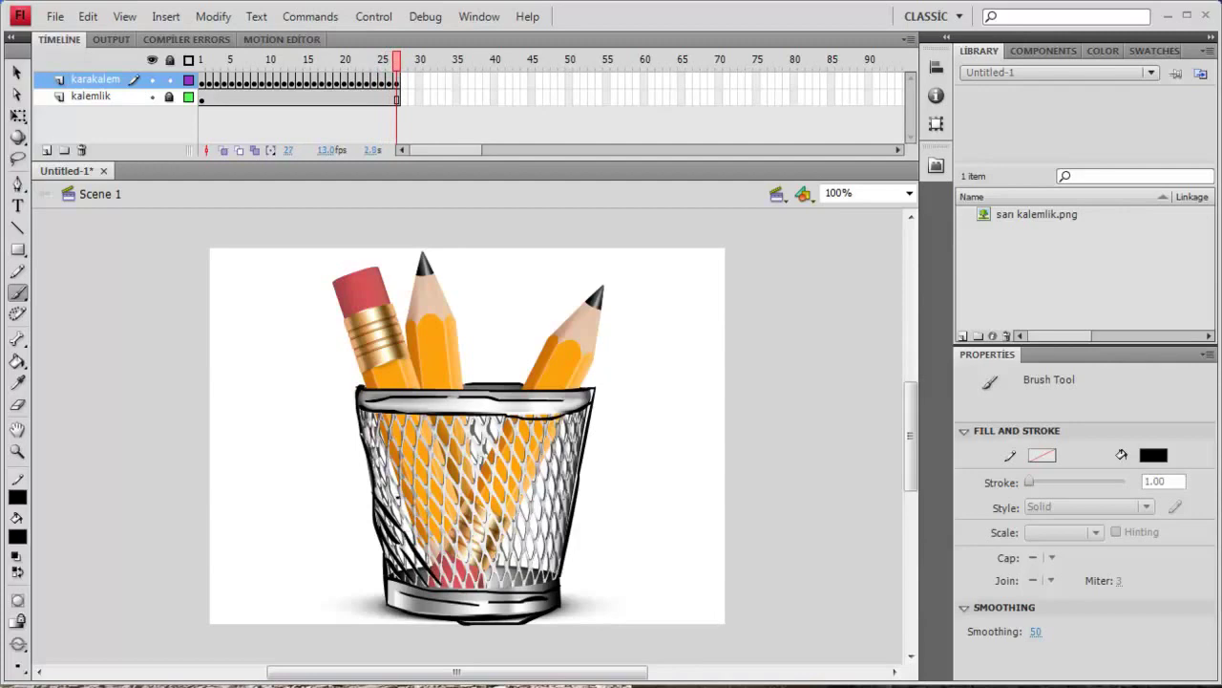
Step: Draw longer down-right mesh diagonals from the basket's left side to the base band, extending the keyframes to frame 34
drag(377, 477, 452, 591)
key(F6)
key(F6)
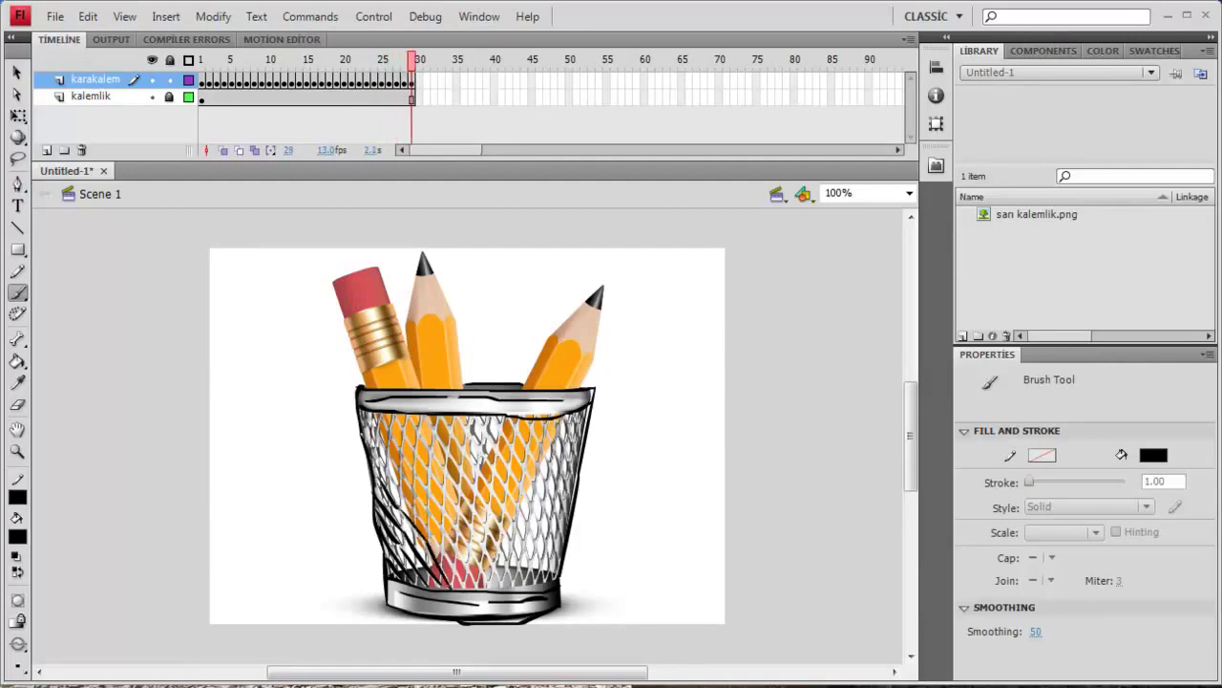
key(F6)
drag(376, 454, 468, 585)
key(F6)
key(F6)
key(F6)
key(F6)
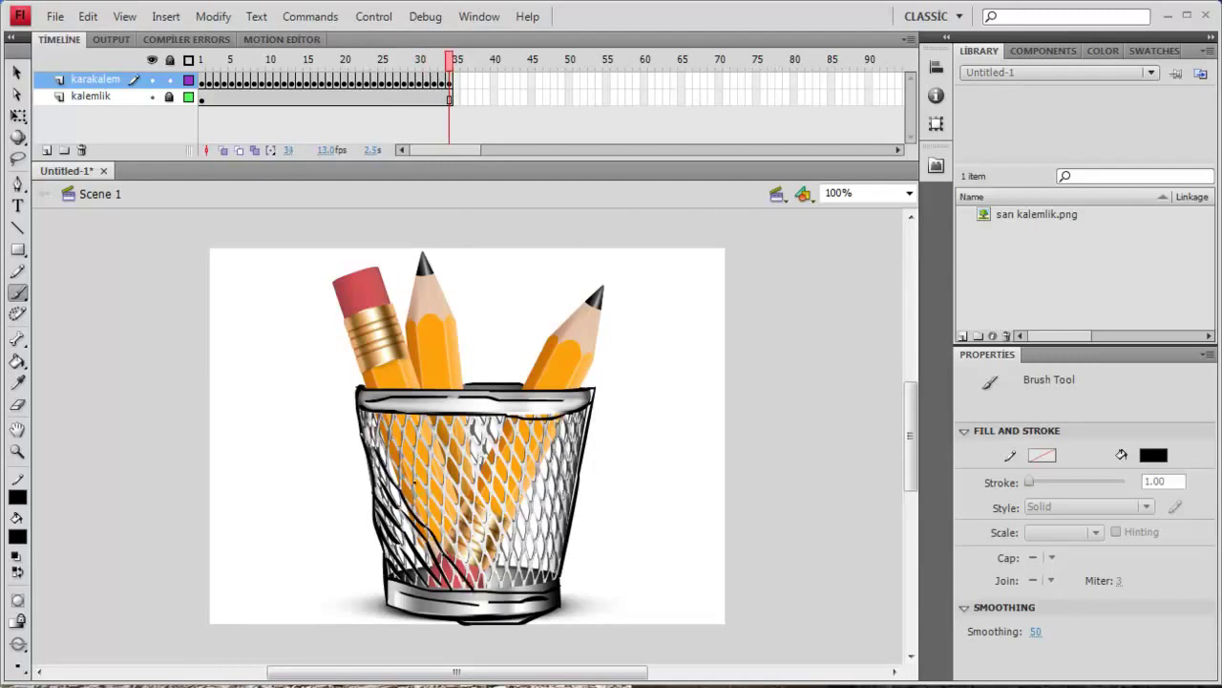
Step: Brush mesh diagonals from the basket's upper-left corner under the rim toward the base, extending the keyframes to frame 41
drag(367, 420, 468, 565)
key(F6)
key(F6)
key(F6)
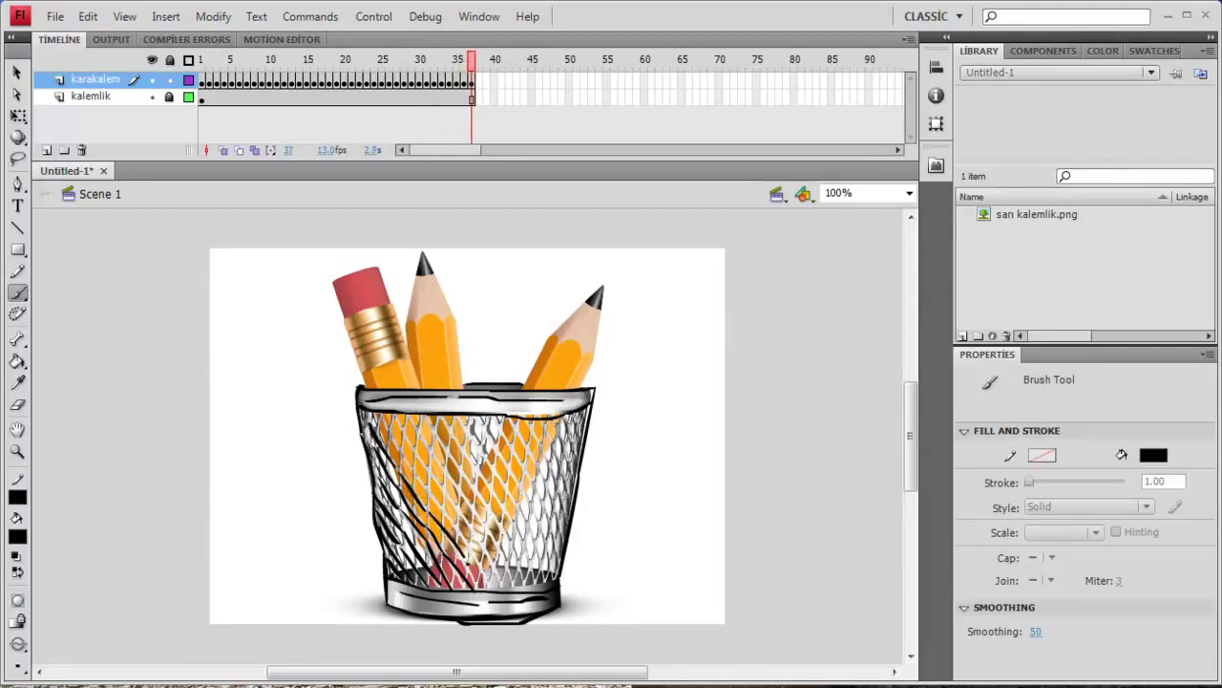
key(F6)
drag(377, 418, 472, 552)
key(F6)
key(F6)
key(F6)
Step: Extend the down-right diagonals to the base band and add new ones under the rim's left part, adding keyframes up to frame 46
drag(469, 553, 497, 590)
key(F6)
drag(391, 414, 479, 532)
key(F6)
key(F6)
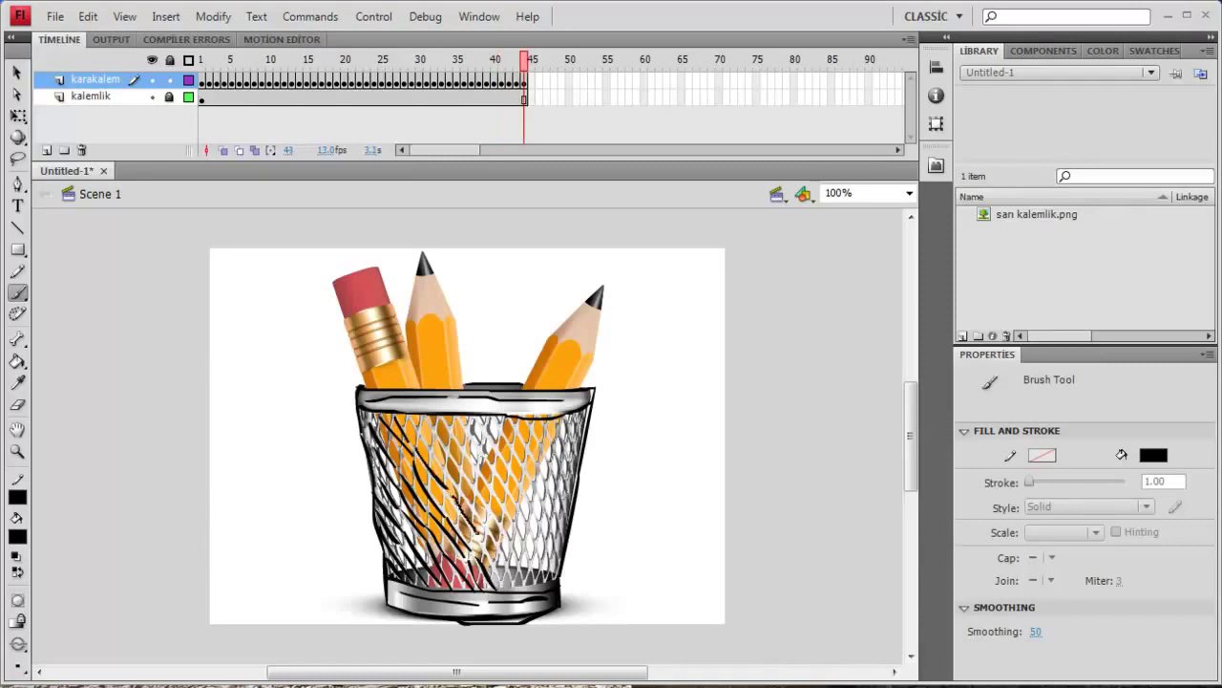
drag(450, 494, 499, 581)
key(F6)
drag(411, 415, 486, 525)
key(F6)
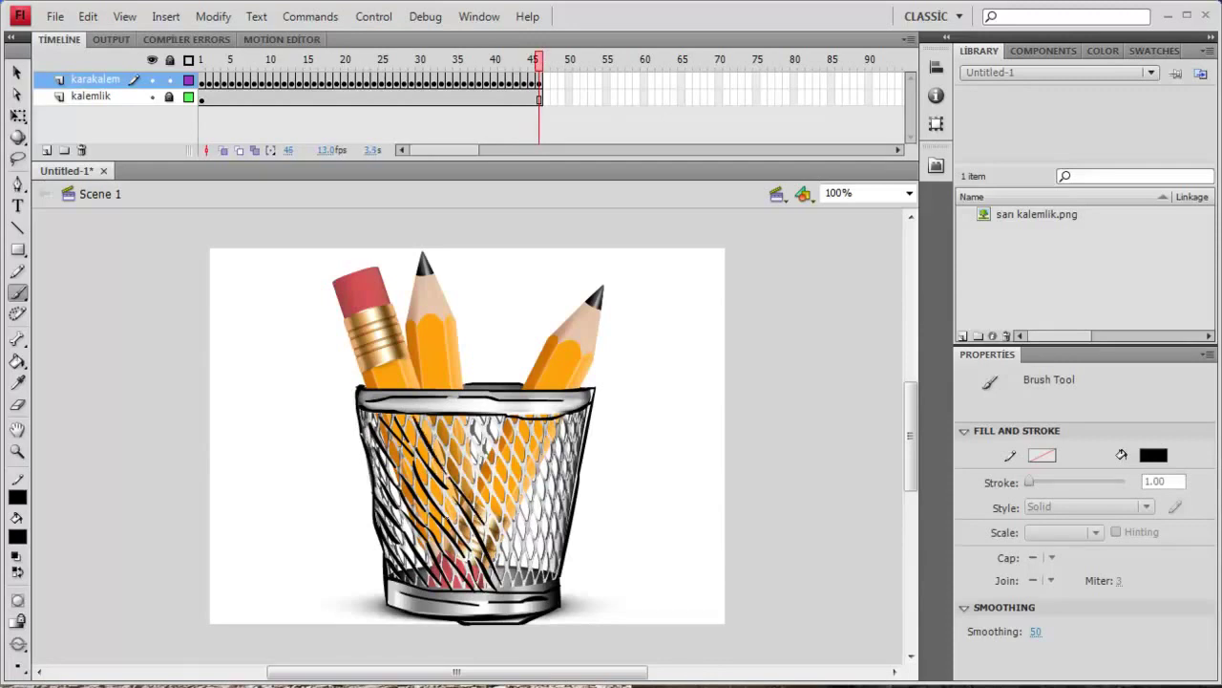
Step: Brush down-right mesh lines across the basket's left-centre area in pieces, extending the keyframes to frame 52
key(F6)
key(F6)
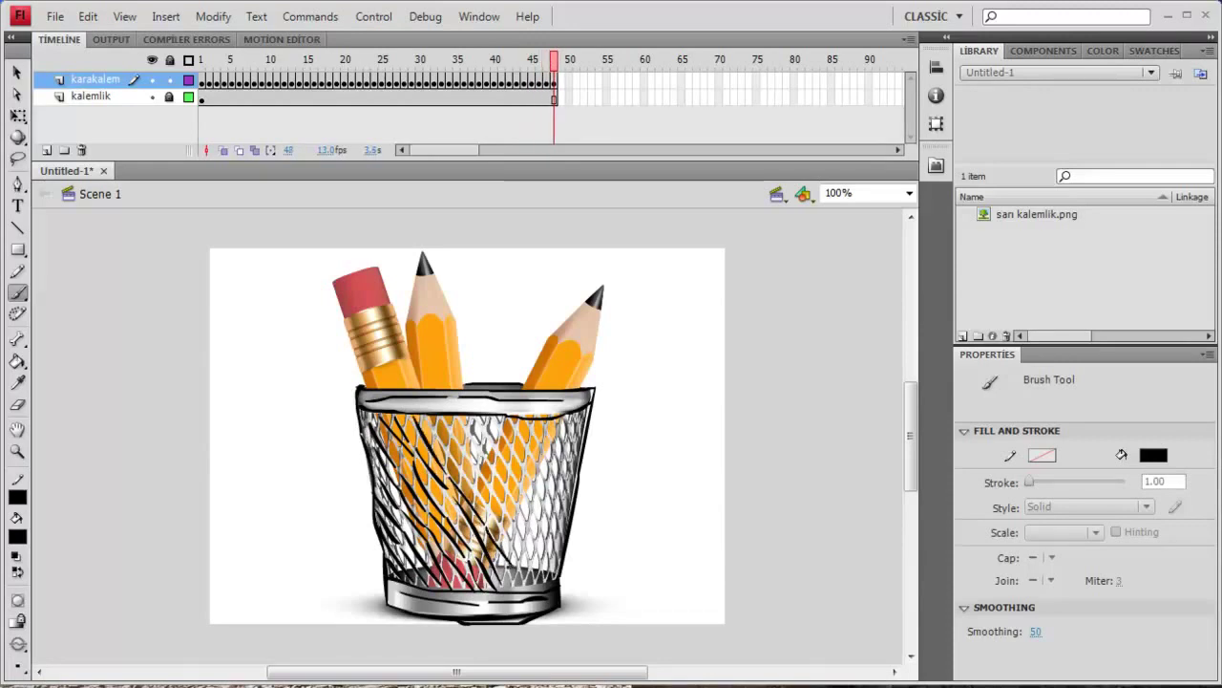
key(F6)
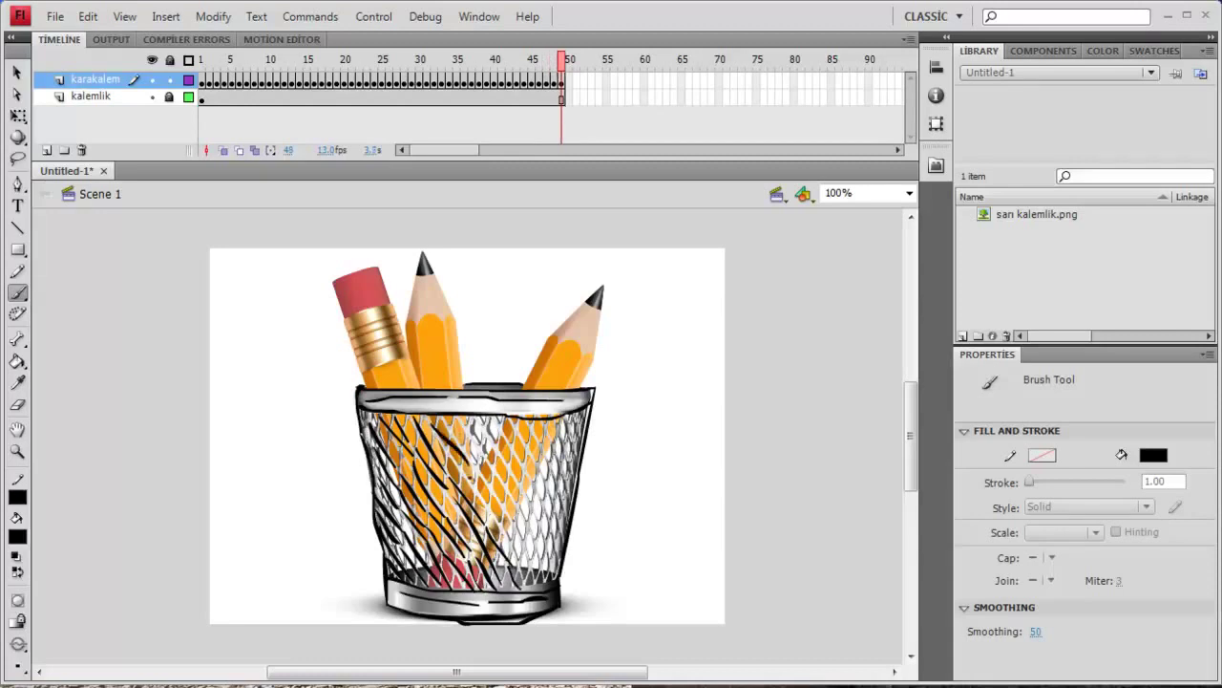
key(F6)
key(F6)
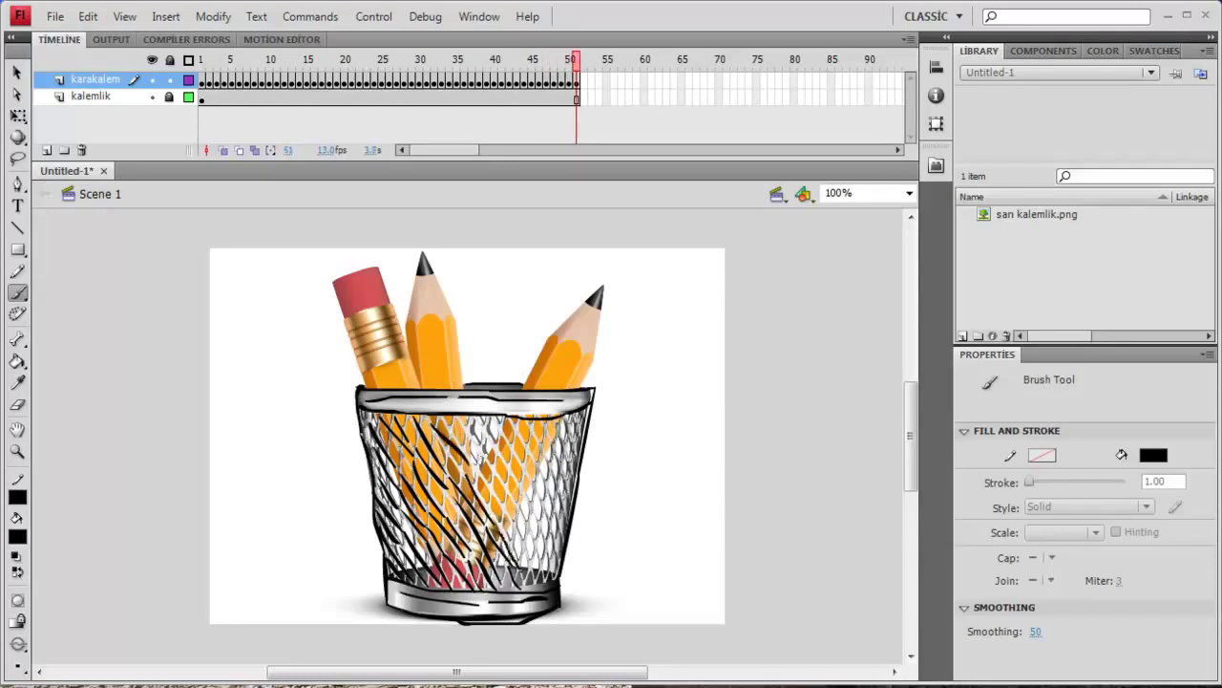
key(F6)
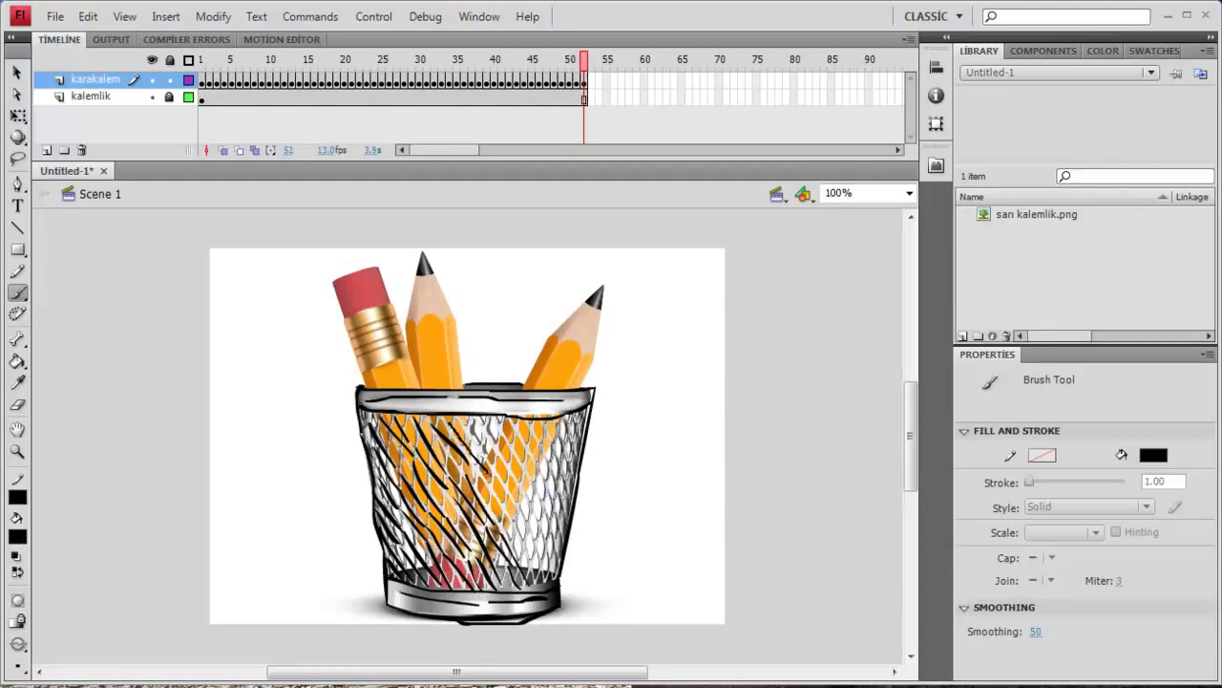
Step: Draw the down-right mesh diagonals across the middle of the basket, adding keyframes up to frame 58
key(F6)
key(F6)
drag(515, 542, 531, 574)
key(F6)
drag(462, 422, 540, 563)
key(F6)
key(F6)
key(F6)
Step: Brush two more down-right mesh diagonals from the rim's centre toward the base's right end, extending the keyframes to frame 64
drag(481, 427, 552, 575)
key(F6)
key(F6)
key(F6)
drag(495, 422, 557, 570)
key(F6)
key(F6)
key(F6)
Step: Complete the down-right mesh diagonals along the basket's right side with shorter strokes, extending the keyframes to frame 74
drag(513, 422, 564, 557)
key(F6)
key(F6)
key(F6)
drag(525, 427, 565, 510)
key(F6)
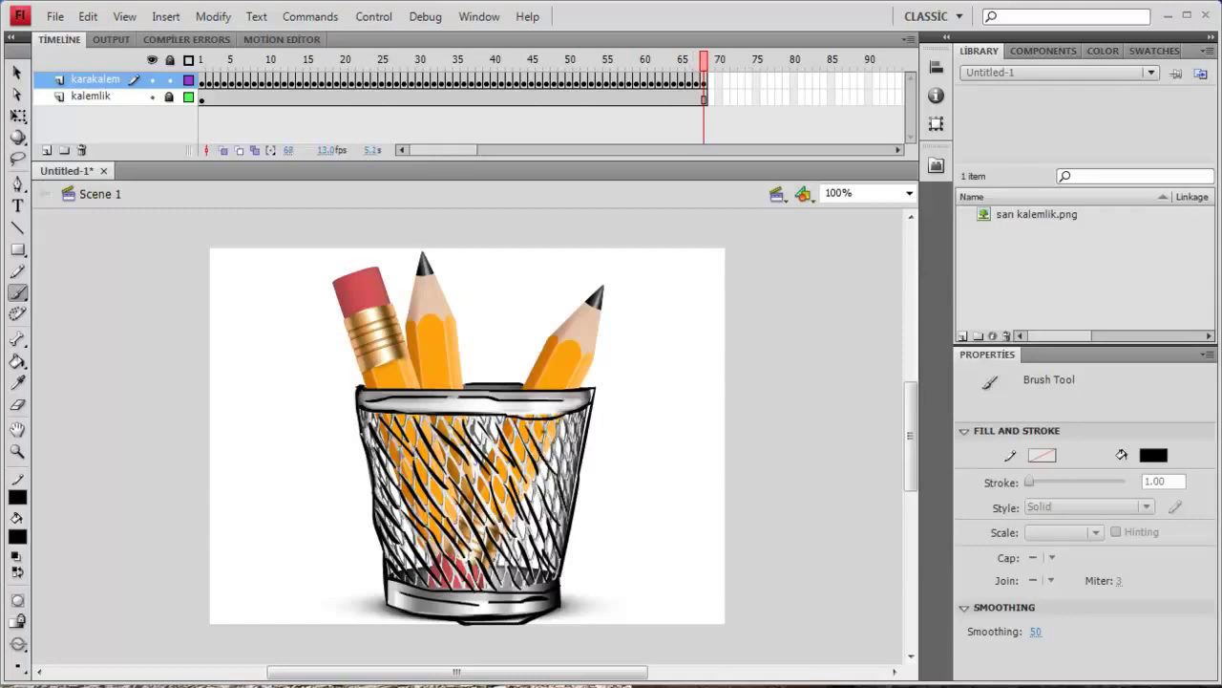
key(F6)
mouse_move(541, 423)
mouse_down()
mouse_move(573, 495)
mouse_move(564, 443)
mouse_move(579, 455)
mouse_up()
key(F6)
key(F6)
key(F6)
key(F6)
key(F6)
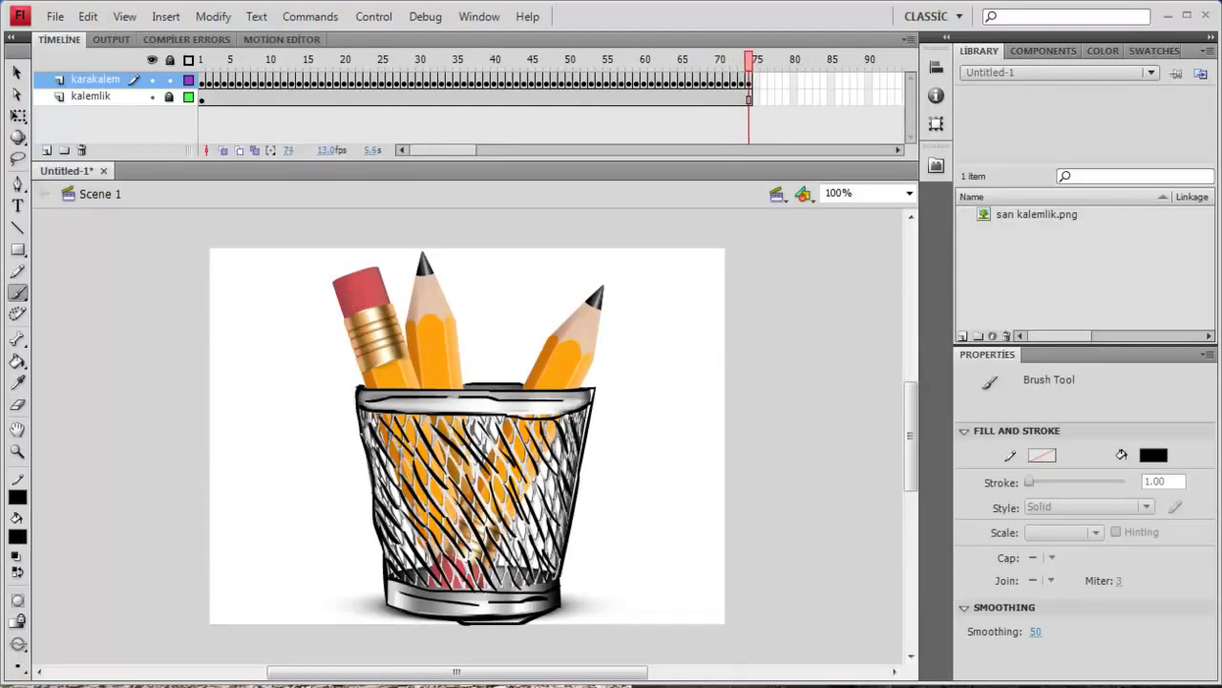
Step: Start crossing the mesh with down-left diagonals on the basket's left side, adding keyframes between strokes up to frame 79
mouse_move(381, 416)
mouse_down()
mouse_move(369, 455)
mouse_move(395, 434)
mouse_move(381, 488)
mouse_up()
key(F6)
key(F6)
drag(414, 426, 394, 516)
key(F6)
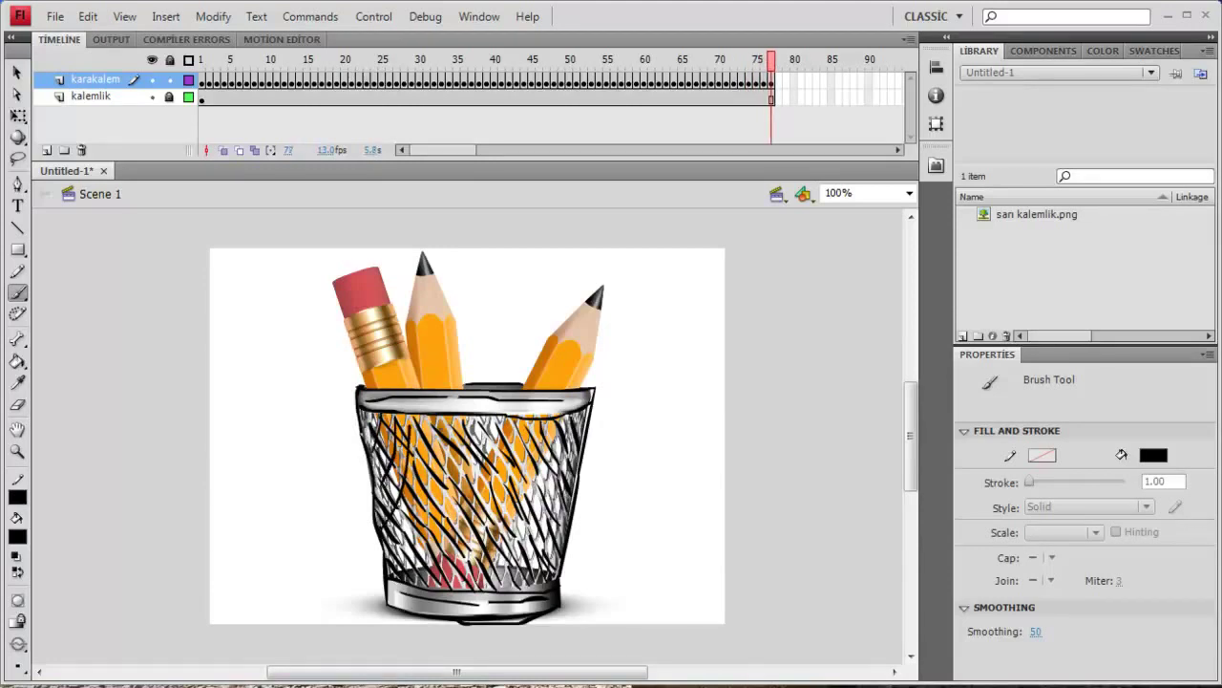
drag(434, 422, 401, 518)
key(F6)
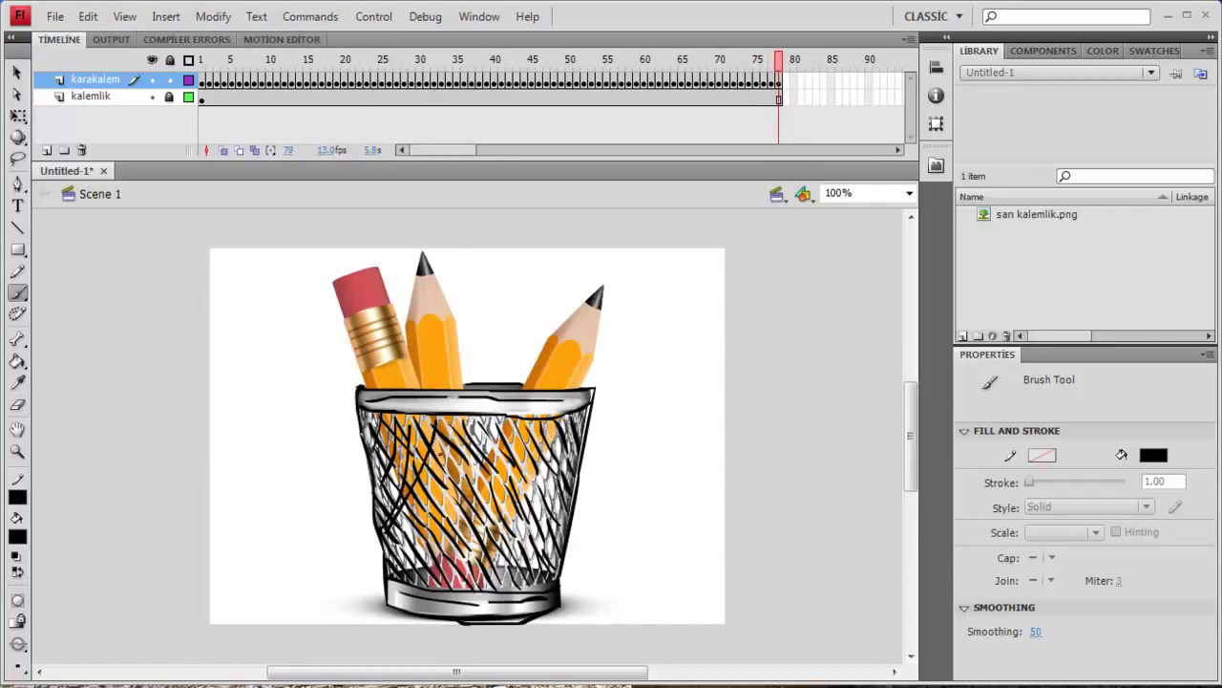
key(F6)
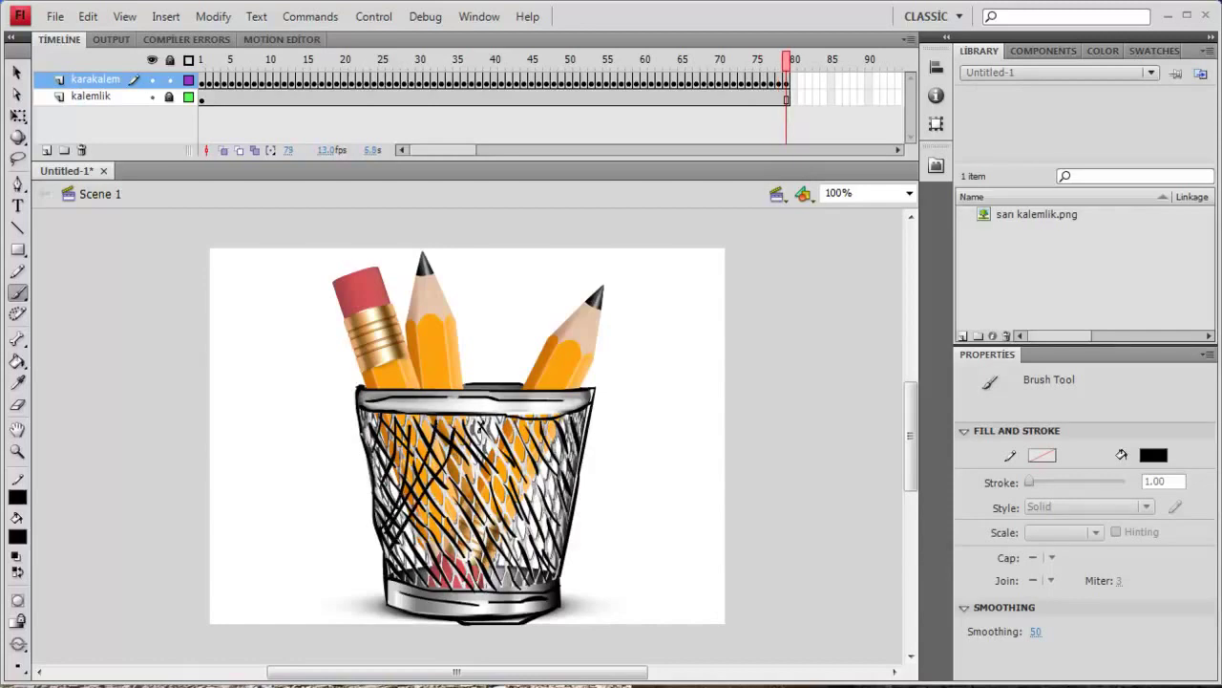
Step: Brush long down-left crossing lines from the rim's centre toward the basket's lower left, extending the keyframes to frame 85
key(F6)
key(F6)
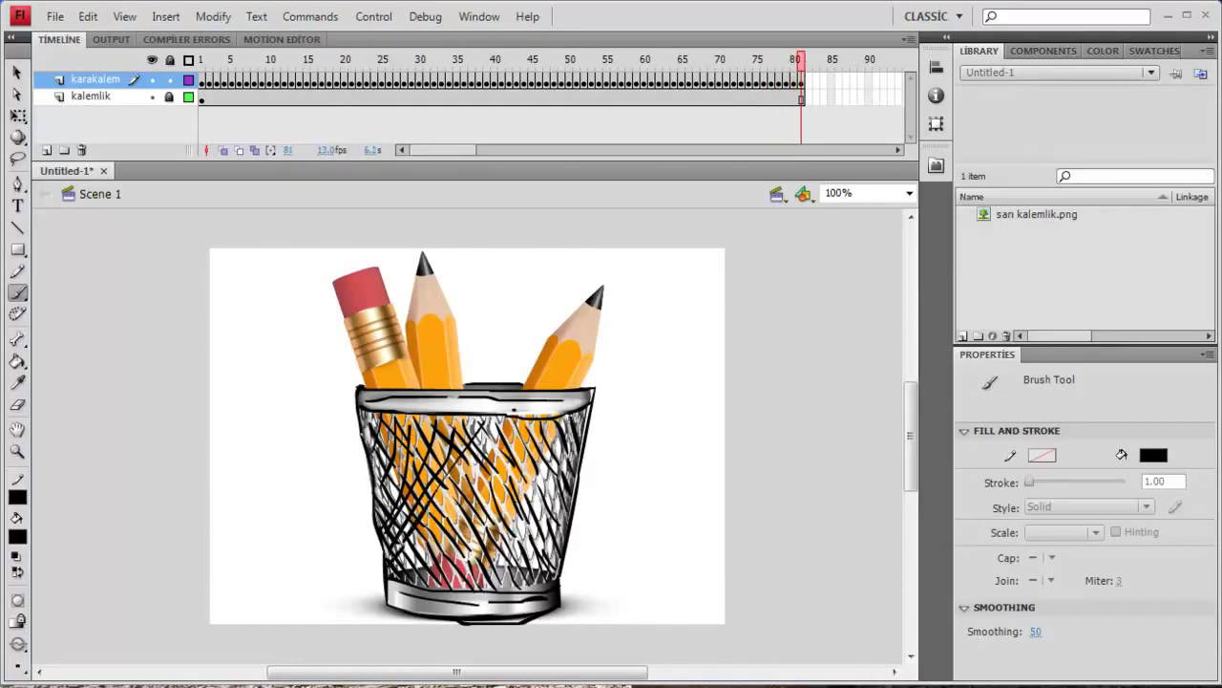
key(F6)
key(F6)
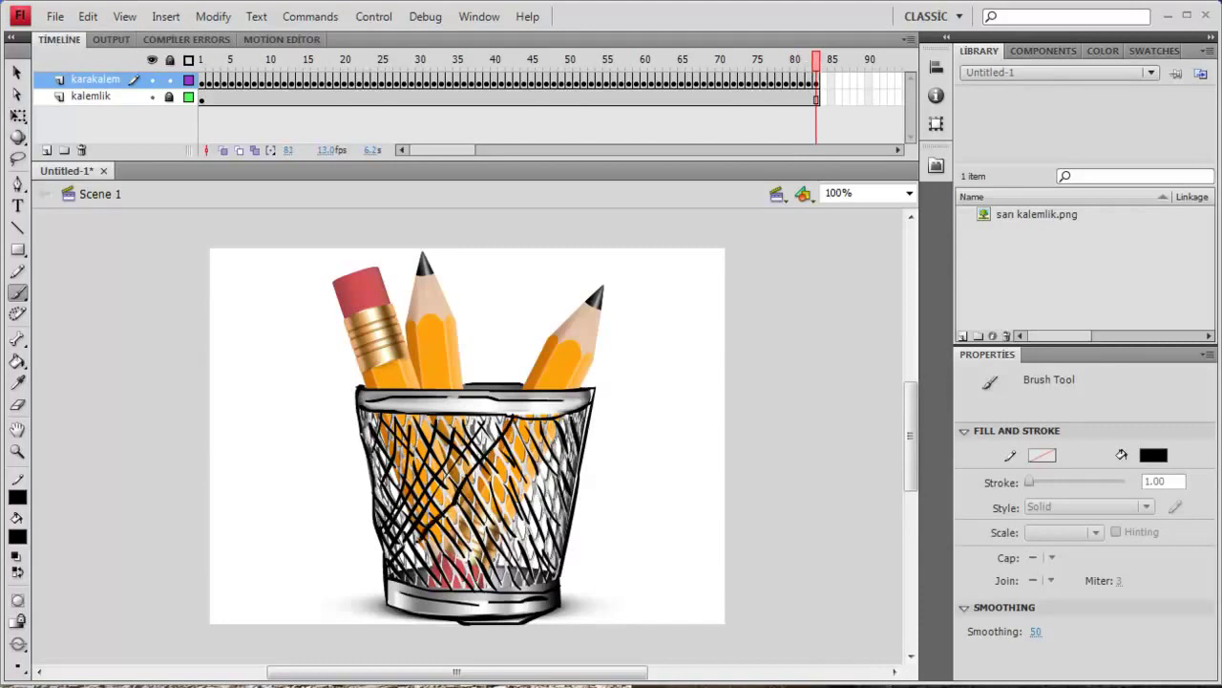
key(F6)
key(F6)
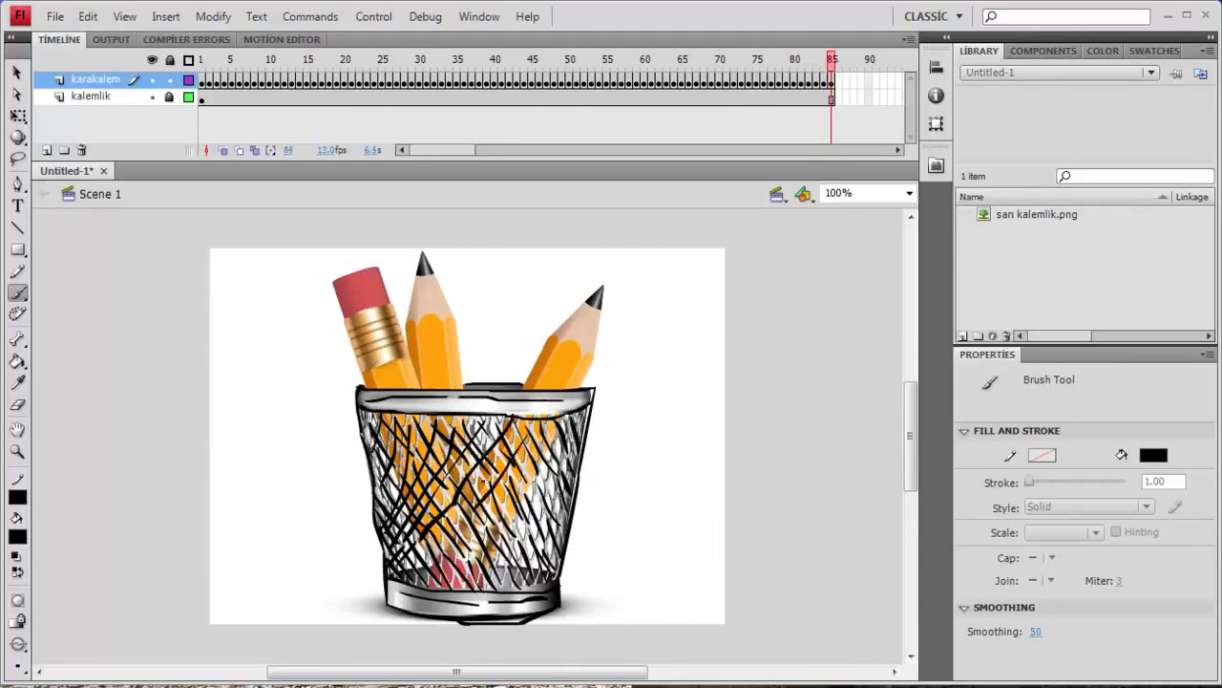
Step: Add down-left crossing lines through the basket's centre and right side, extending the keyframes to frame 92
key(F6)
key(F6)
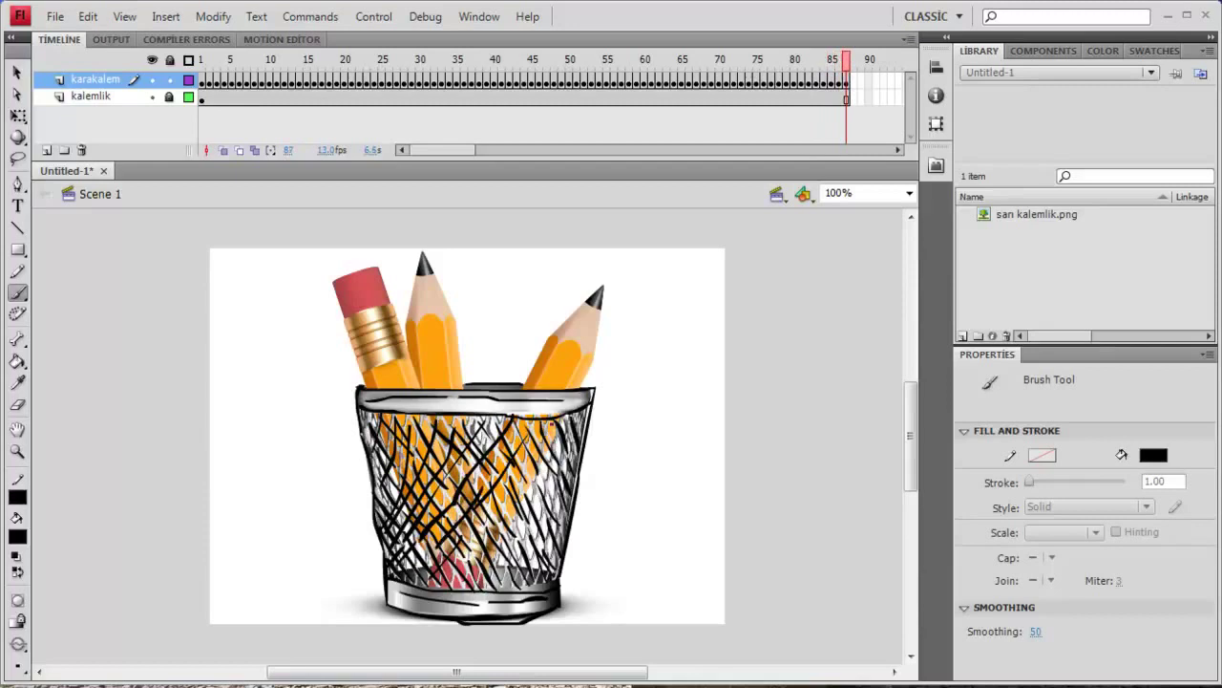
key(F6)
key(F6)
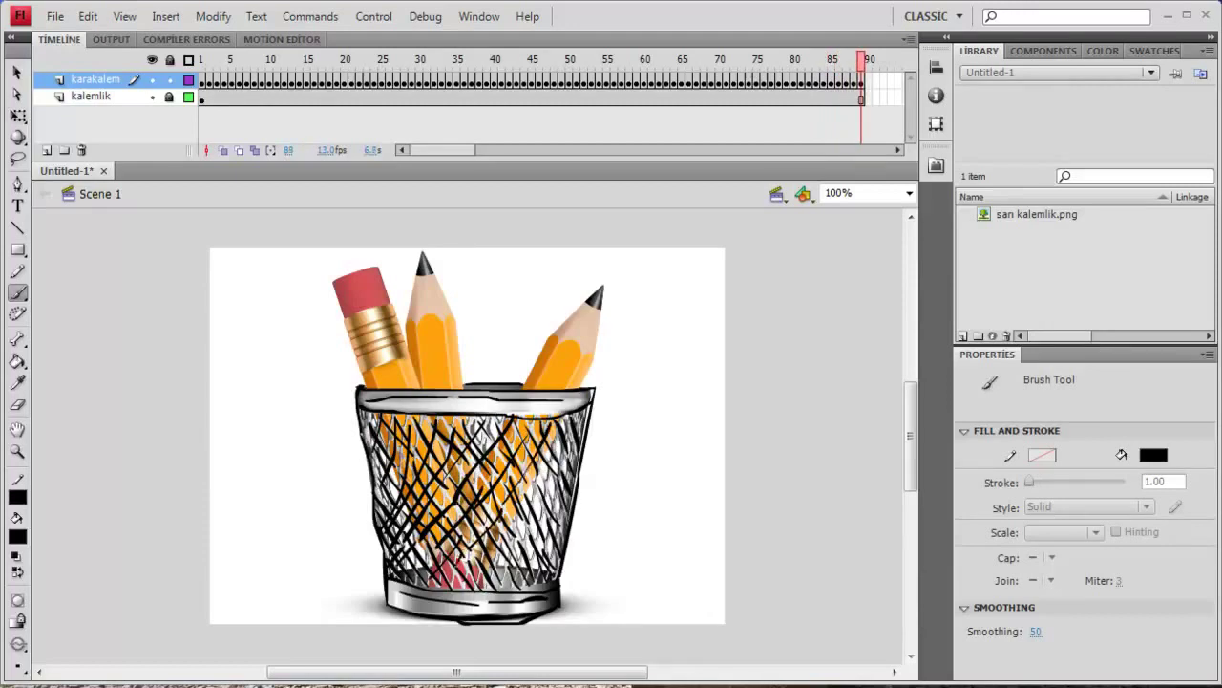
key(F6)
key(F6)
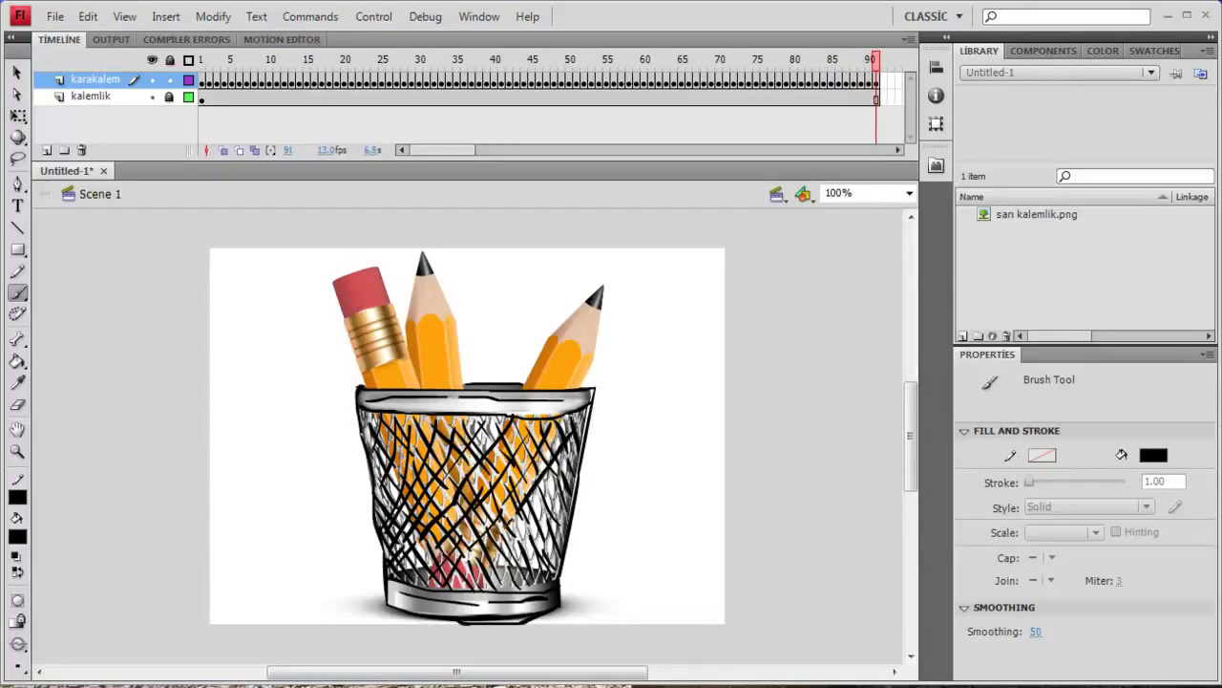
key(F6)
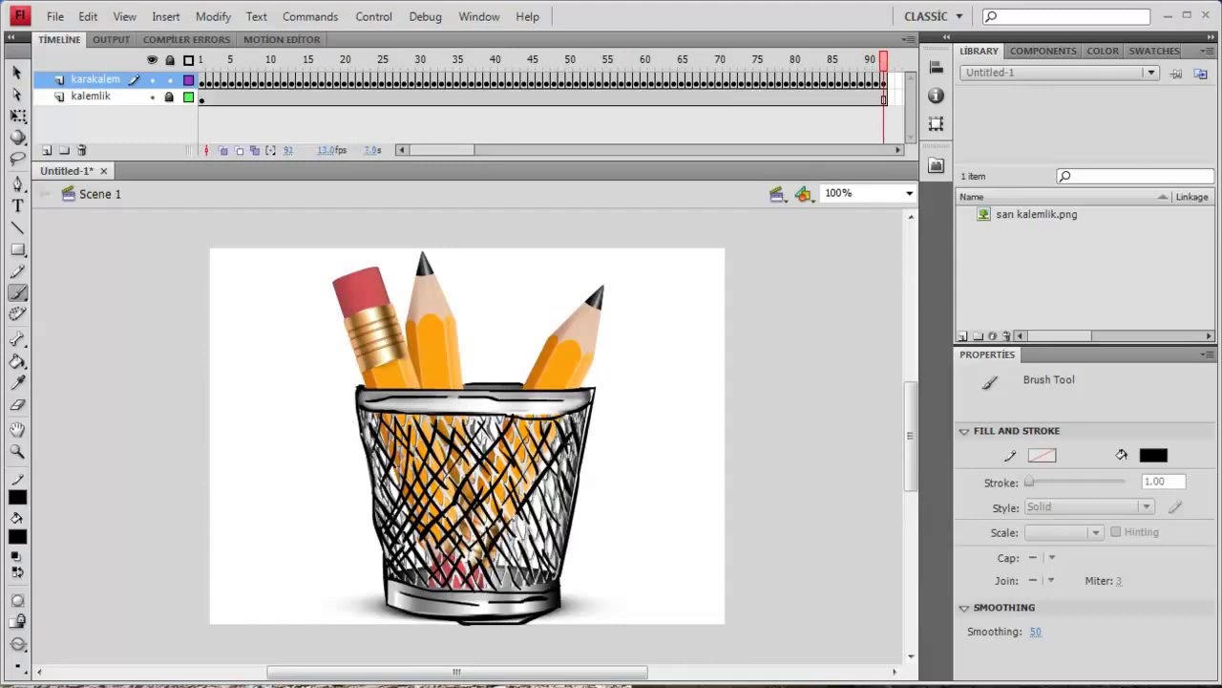
Step: Fill in the remaining down-left crossing lines at the basket's lower right, extending the keyframes to frame 98
key(F6)
key(F6)
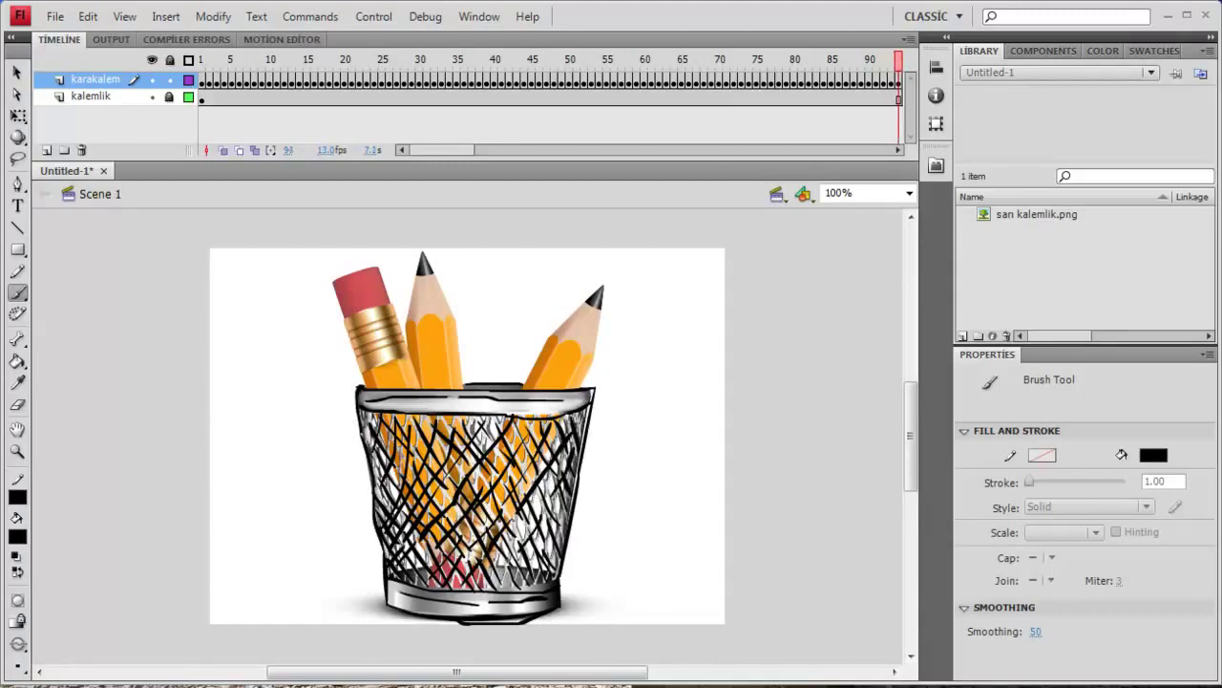
key(F6)
key(F6)
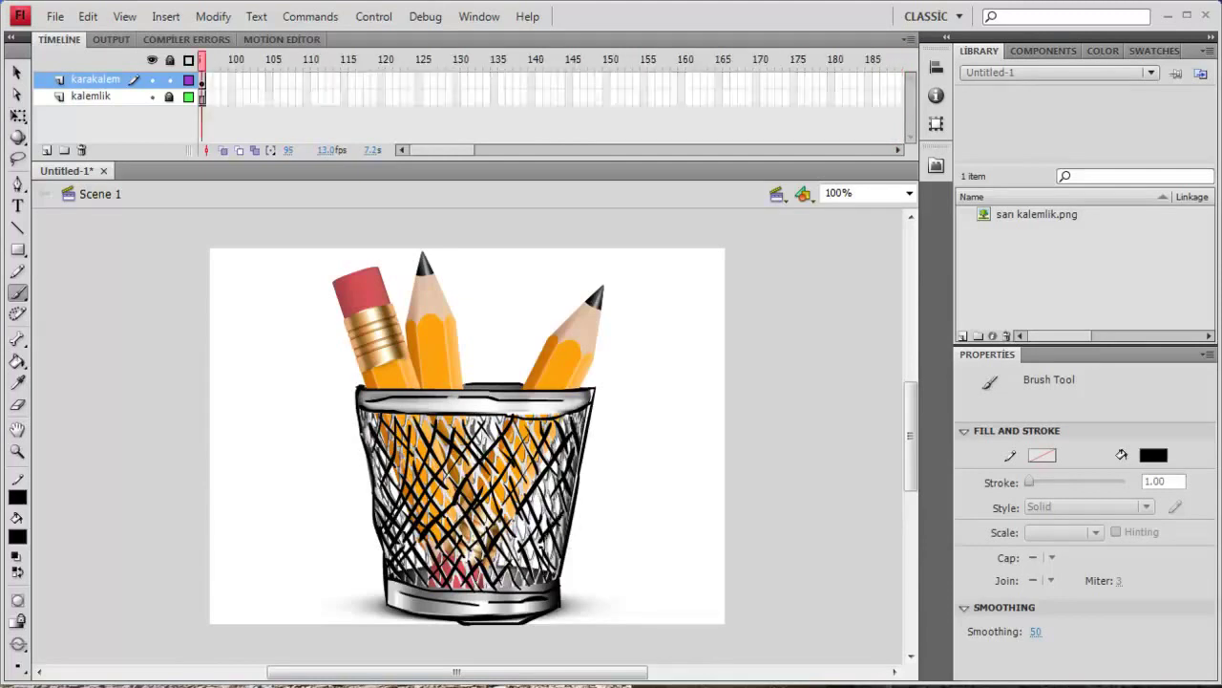
key(F6)
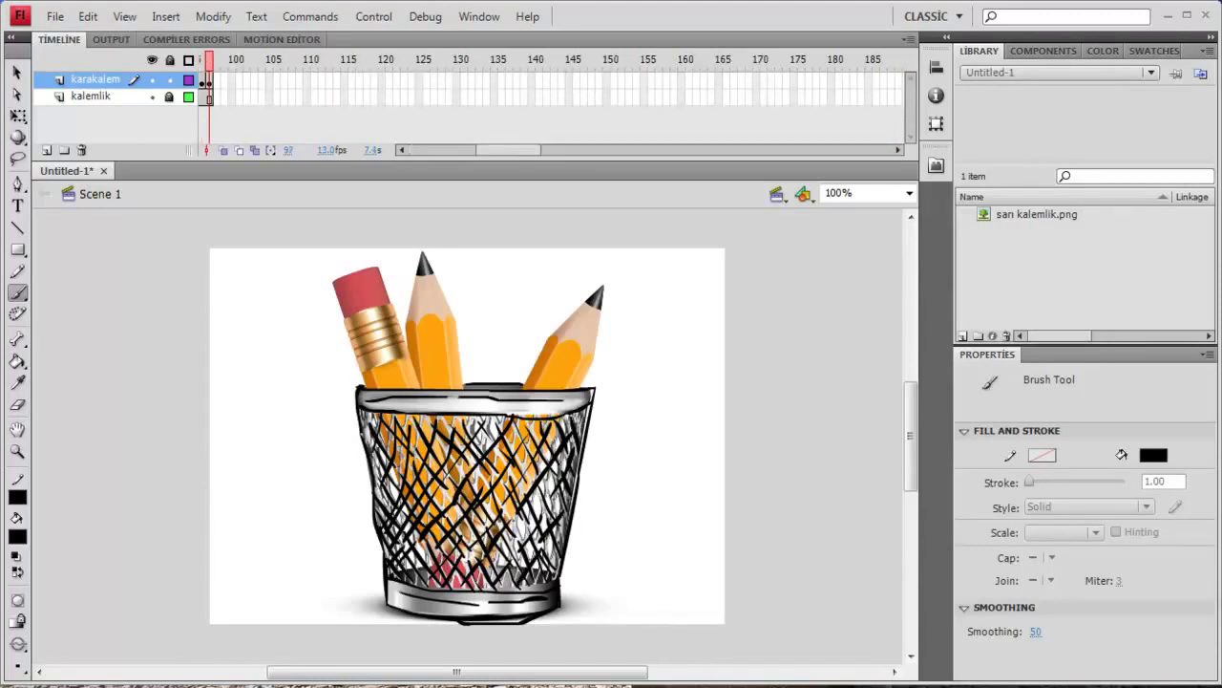
key(F6)
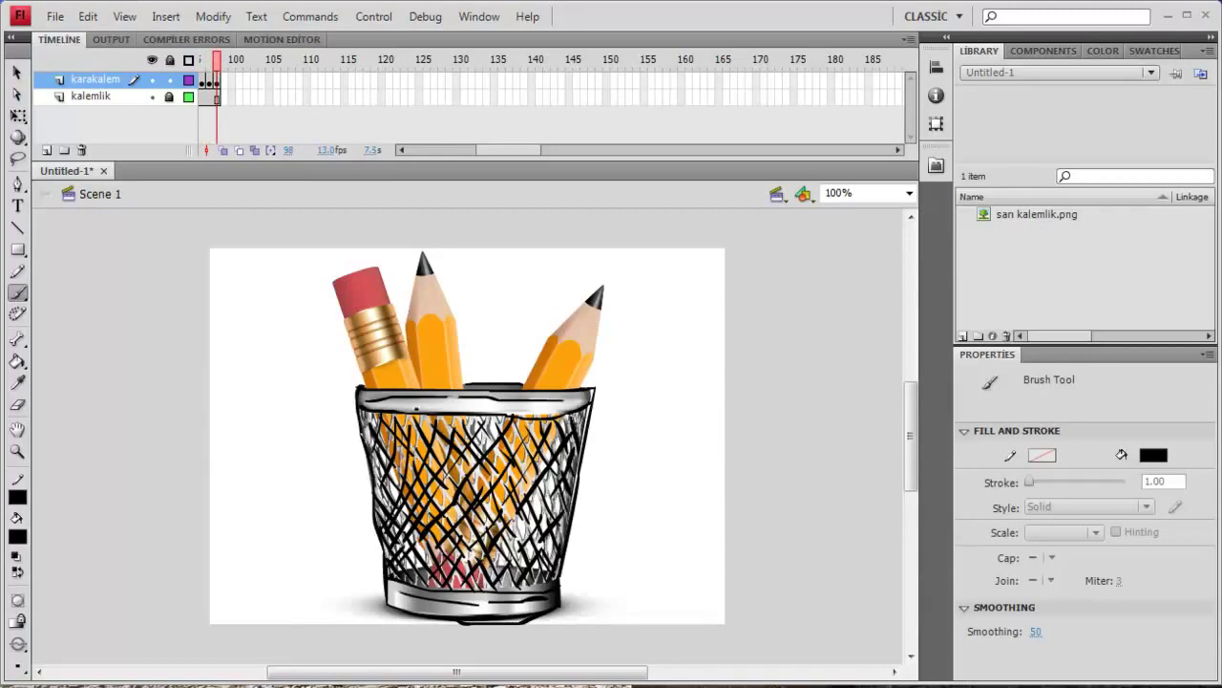